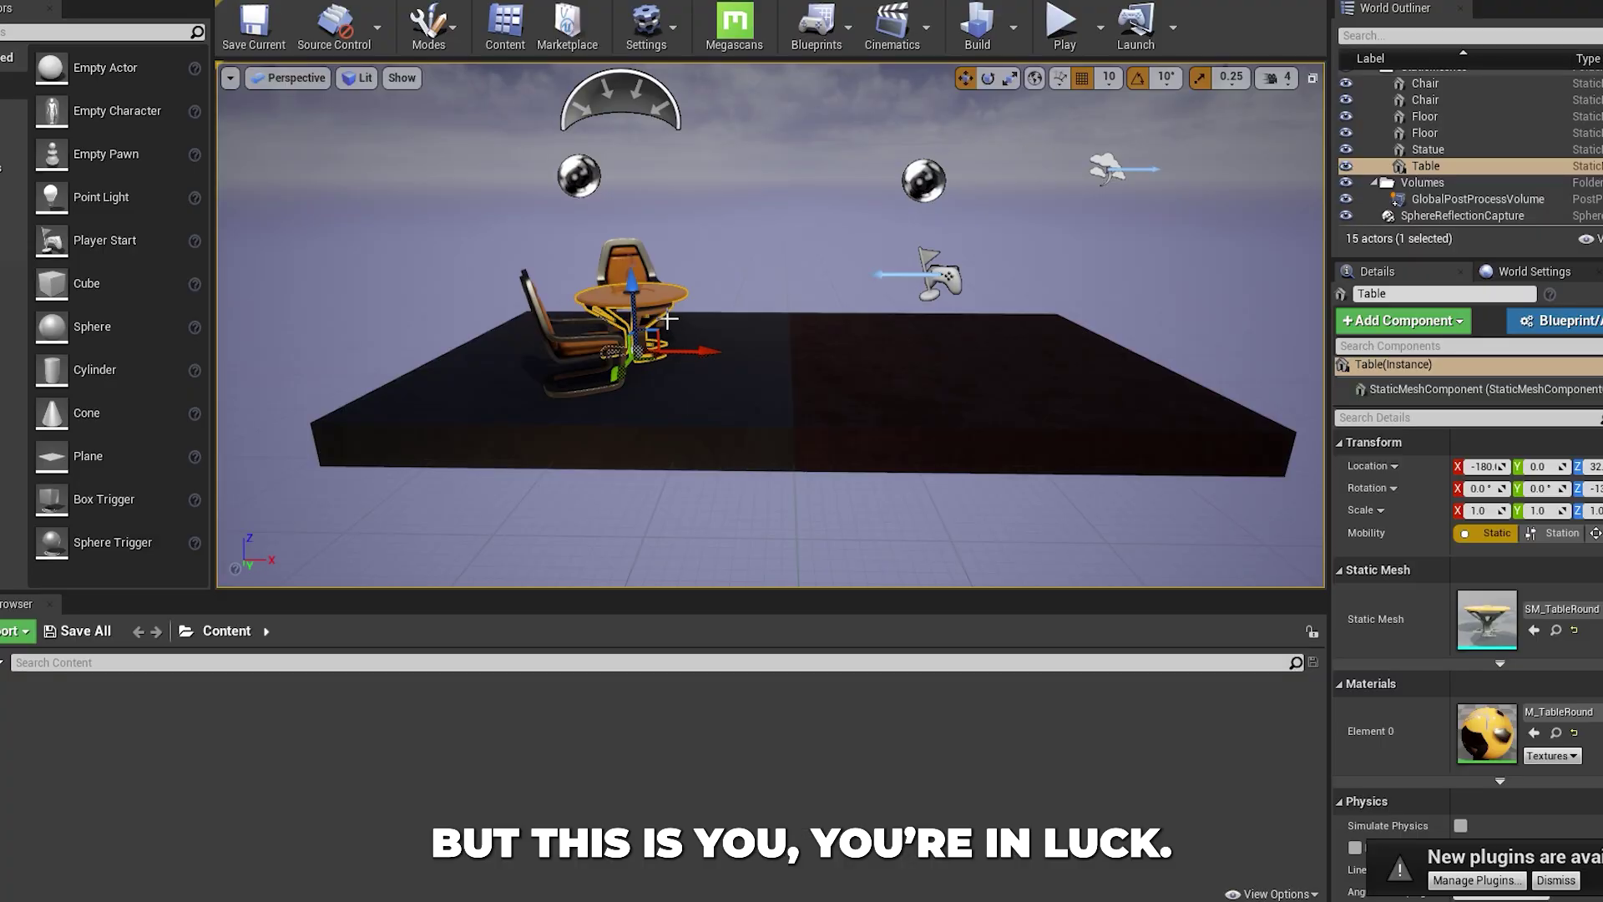
Delete the Table actor from the level and turn the view across the remaining scene
{"action": "key", "text": "Delete"}
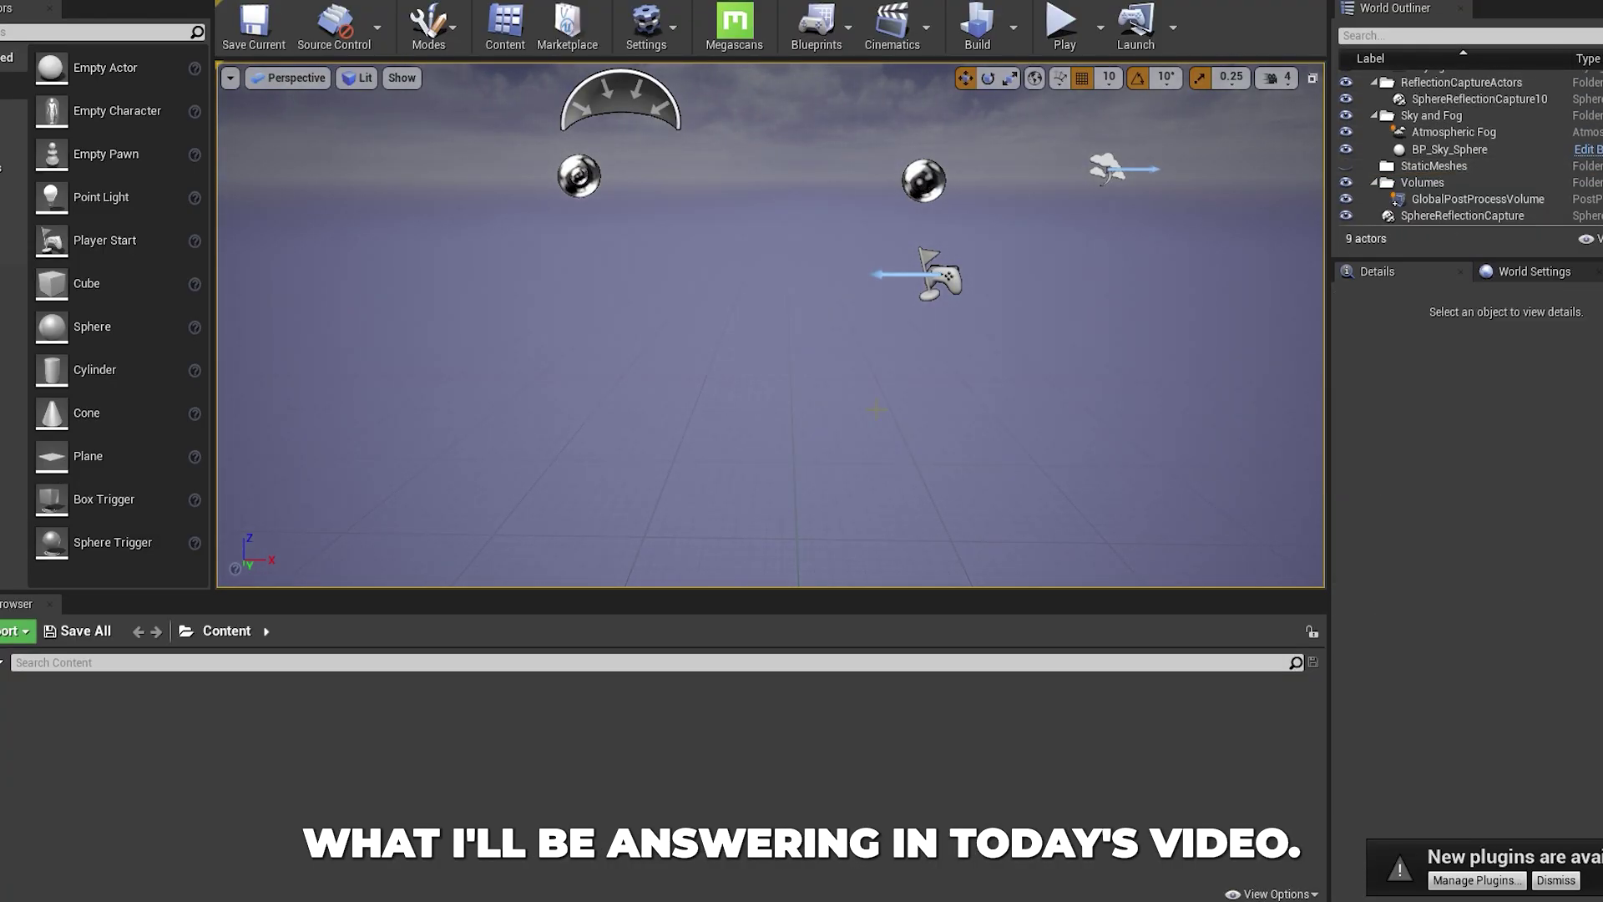
{"action": "right_click_drag", "start_coordinate": [768, 334], "coordinate": [869, 351]}
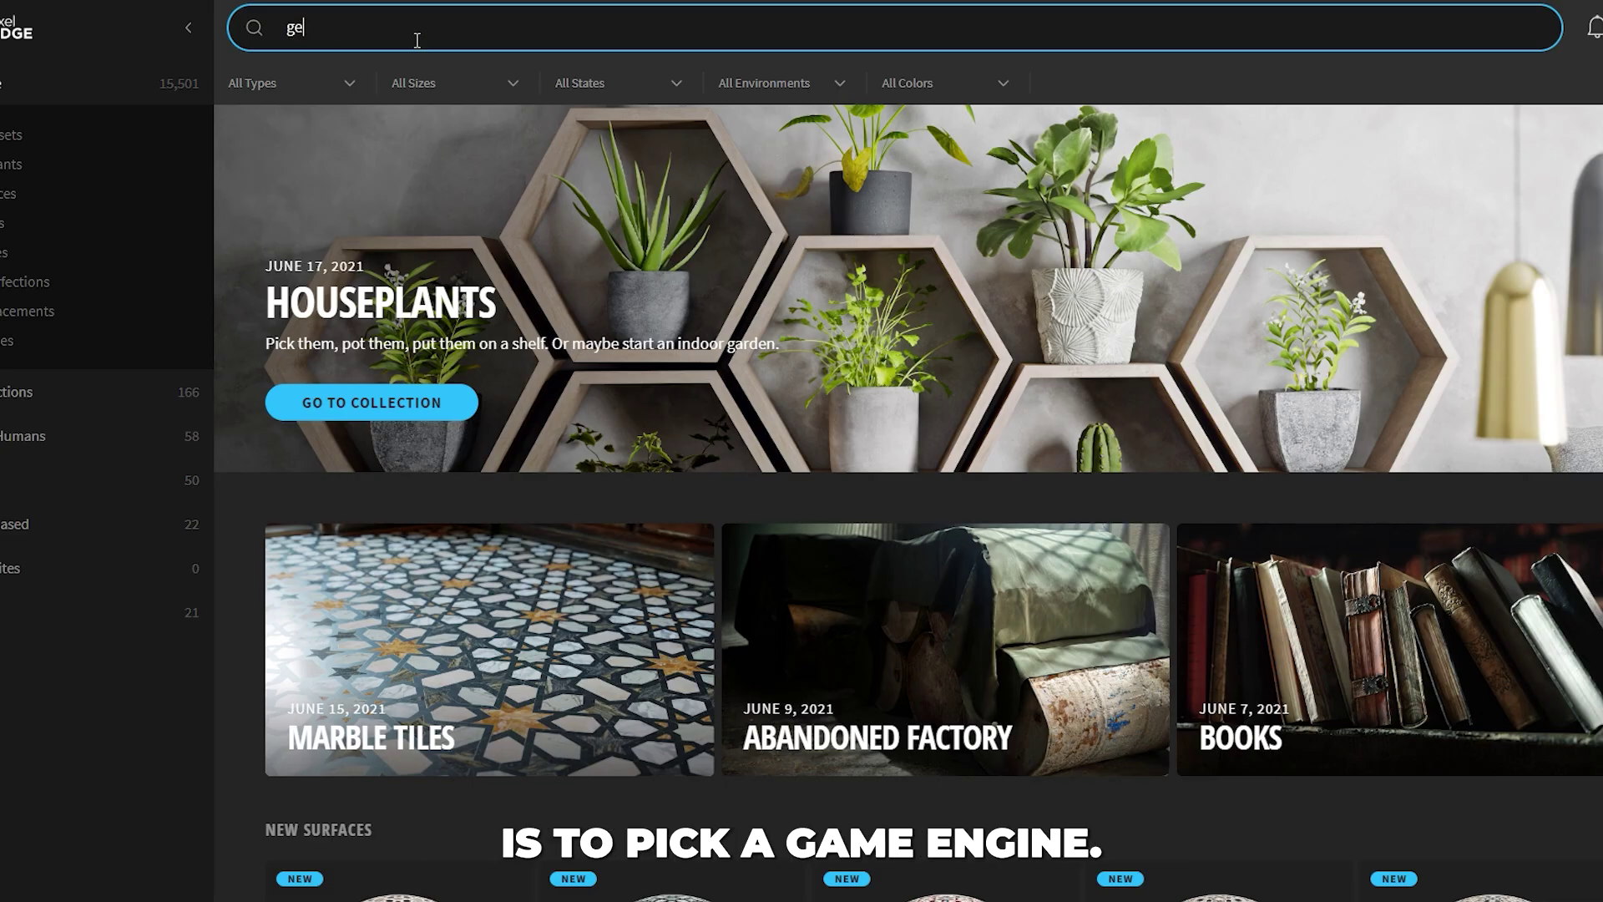
Search the asset library for 'grass' and scroll through the matching results
{"action": "key", "text": "BackSpace"}
{"action": "type", "text": "rass"}
{"action": "key", "text": "Return"}
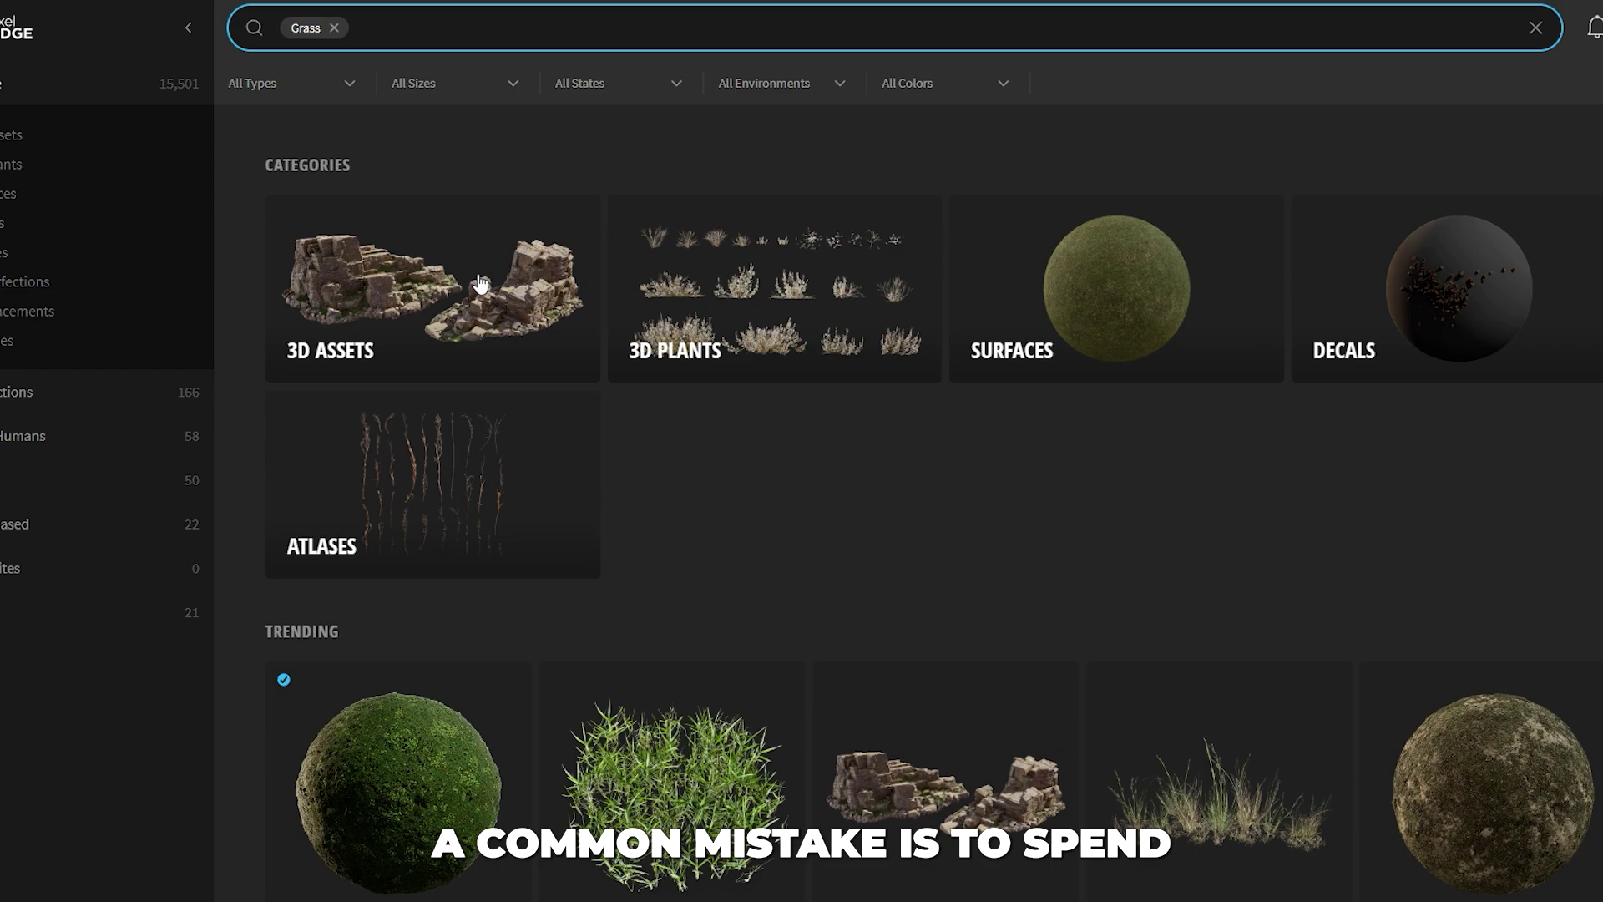
{"action": "scroll", "coordinate": [567, 509], "scroll_direction": "down", "scroll_amount": 2}
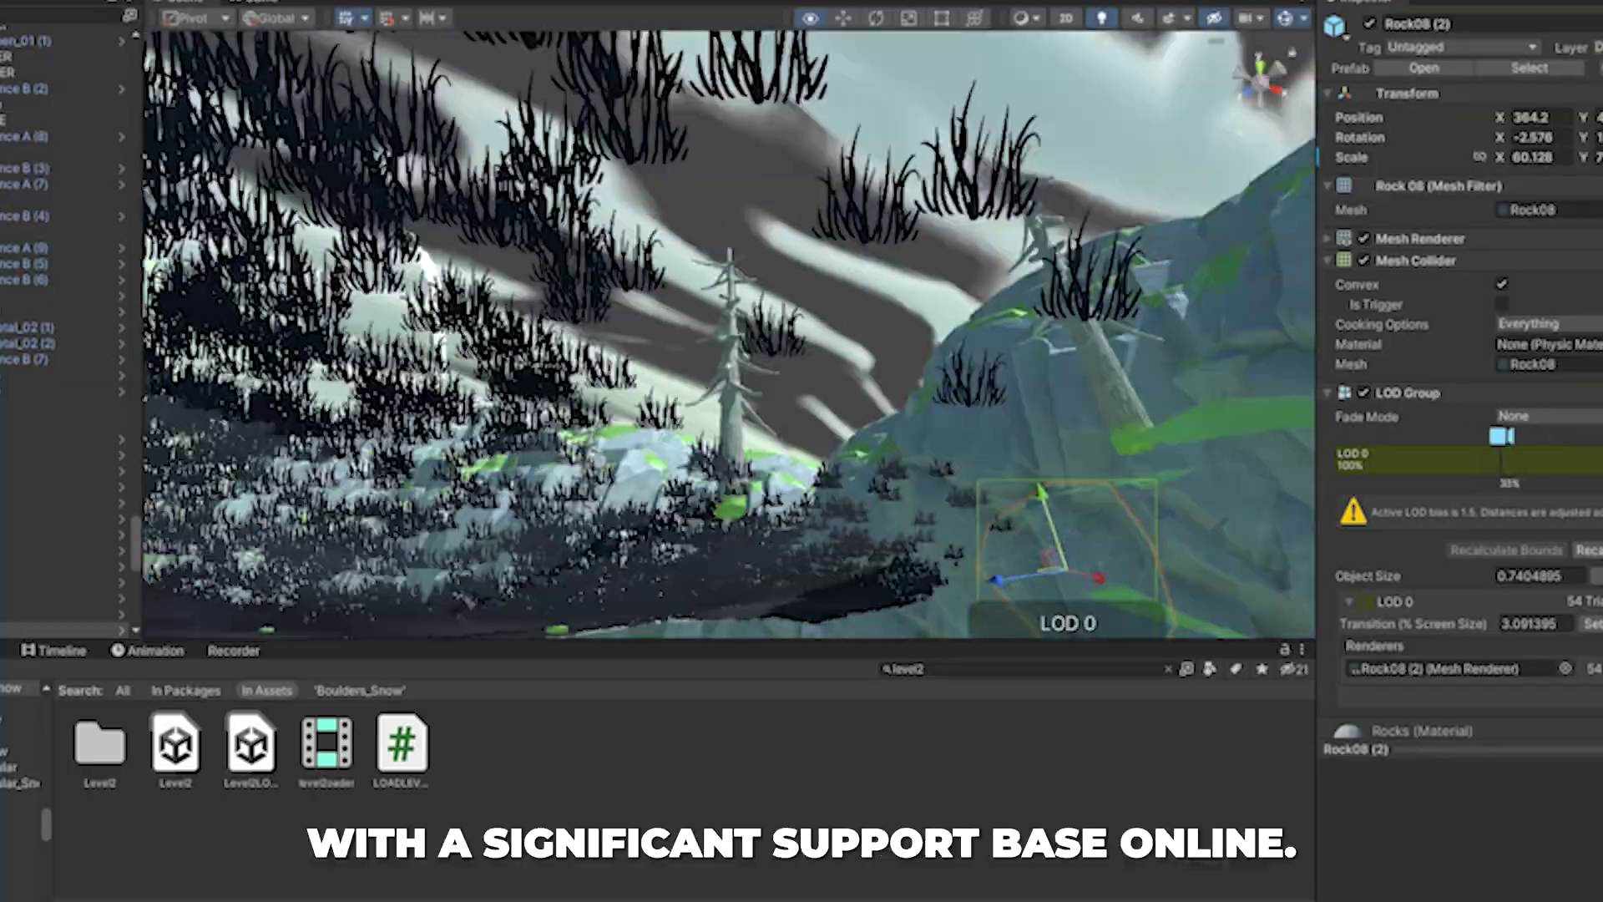
Switch the terrain brush to Set Height with a target height of 30
{"action": "mouse_move", "coordinate": [751, 317]}
{"action": "right_mouse_down"}
{"action": "mouse_move", "coordinate": [1113, 333]}
{"action": "mouse_move", "coordinate": [760, 305]}
{"action": "mouse_move", "coordinate": [635, 351]}
{"action": "mouse_move", "coordinate": [751, 335]}
{"action": "mouse_move", "coordinate": [710, 342]}
{"action": "right_mouse_up"}
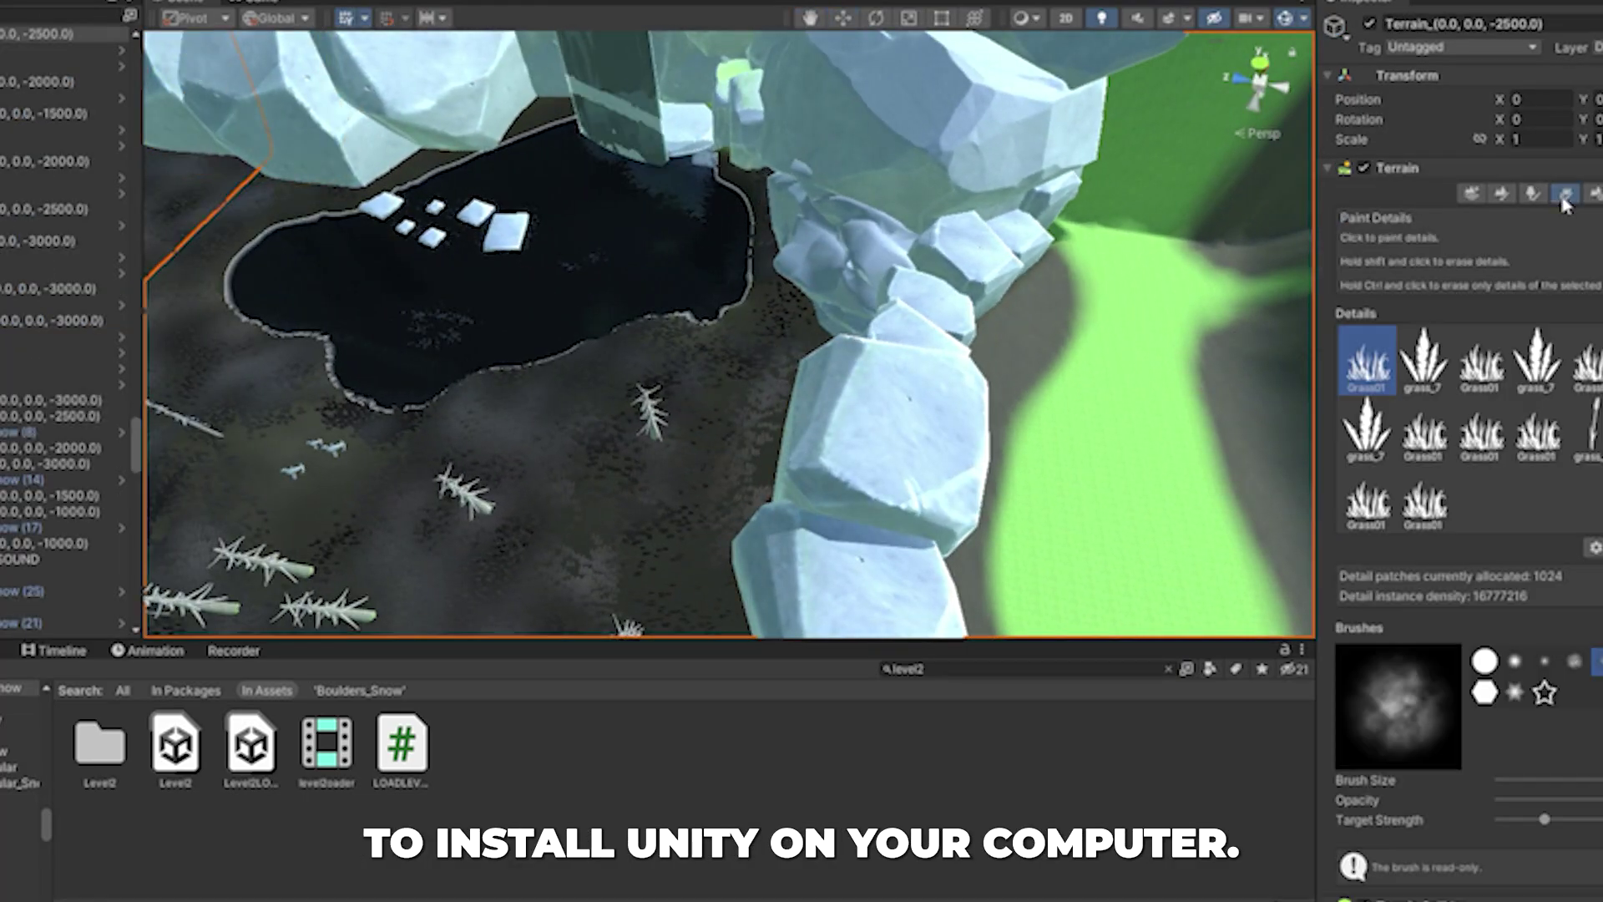
{"action": "left_click", "coordinate": [1502, 193]}
{"action": "left_click", "coordinate": [1420, 215]}
{"action": "left_click", "coordinate": [1541, 306]}
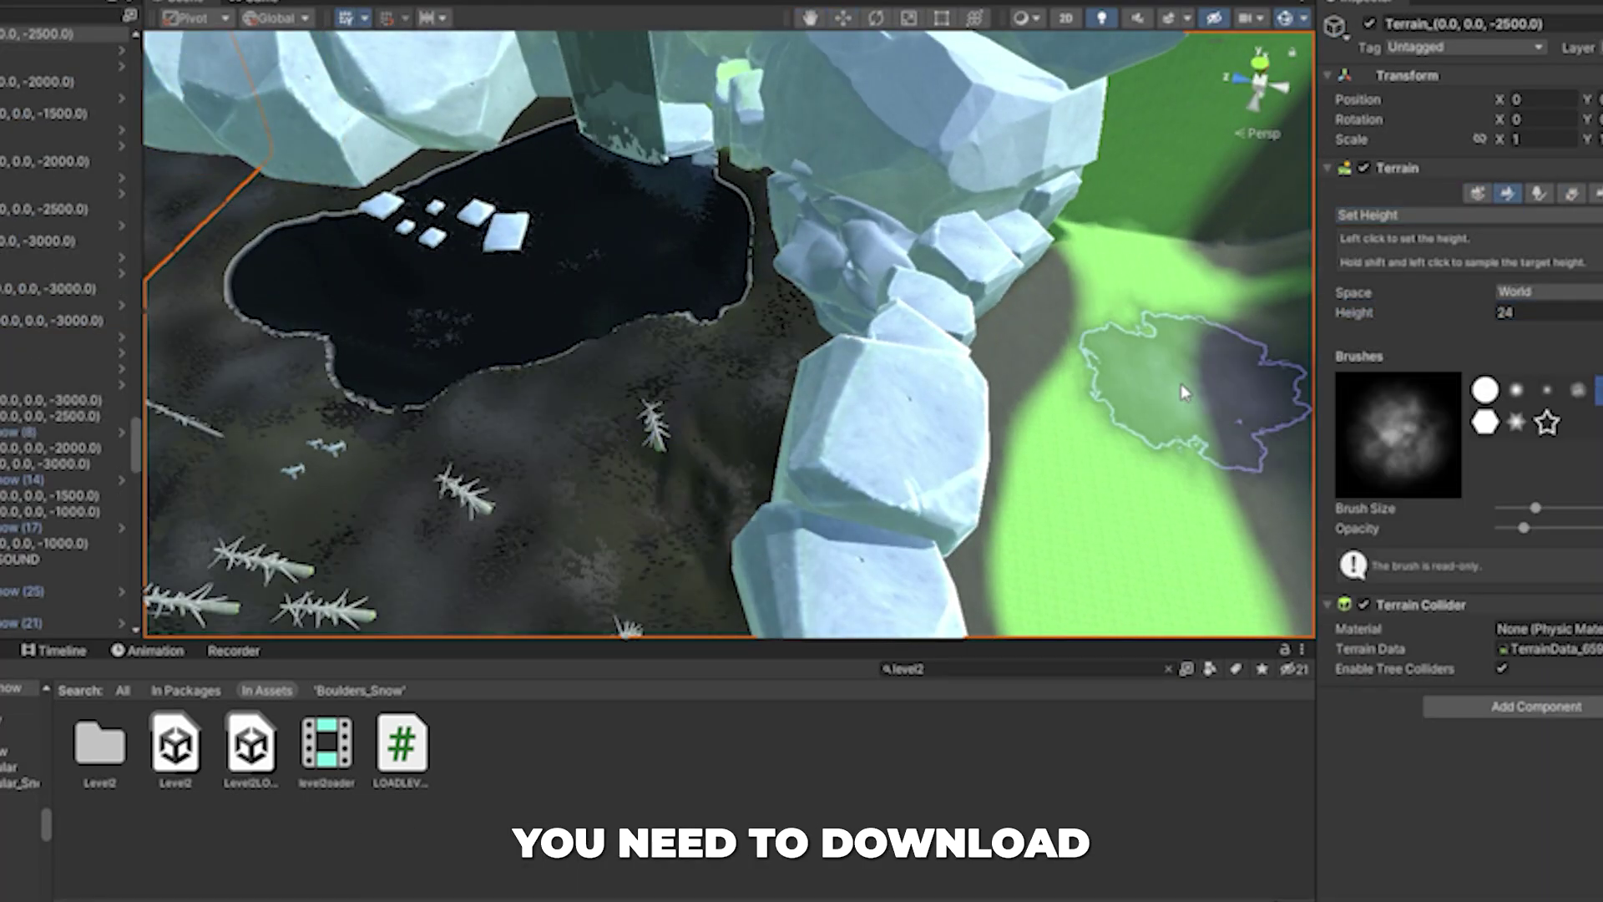
{"action": "double_click", "coordinate": [1533, 313]}
{"action": "type", "text": "30"}
Paint a flat shelf across the ditch in the green terrain
{"action": "mouse_move", "coordinate": [878, 433]}
{"action": "right_mouse_down"}
{"action": "mouse_move", "coordinate": [815, 318]}
{"action": "mouse_move", "coordinate": [823, 173]}
{"action": "mouse_move", "coordinate": [637, 147]}
{"action": "mouse_move", "coordinate": [579, 430]}
{"action": "right_mouse_up"}
{"action": "left_click_drag", "start_coordinate": [578, 430], "coordinate": [631, 507]}
{"action": "right_click_drag", "start_coordinate": [810, 603], "coordinate": [818, 520]}
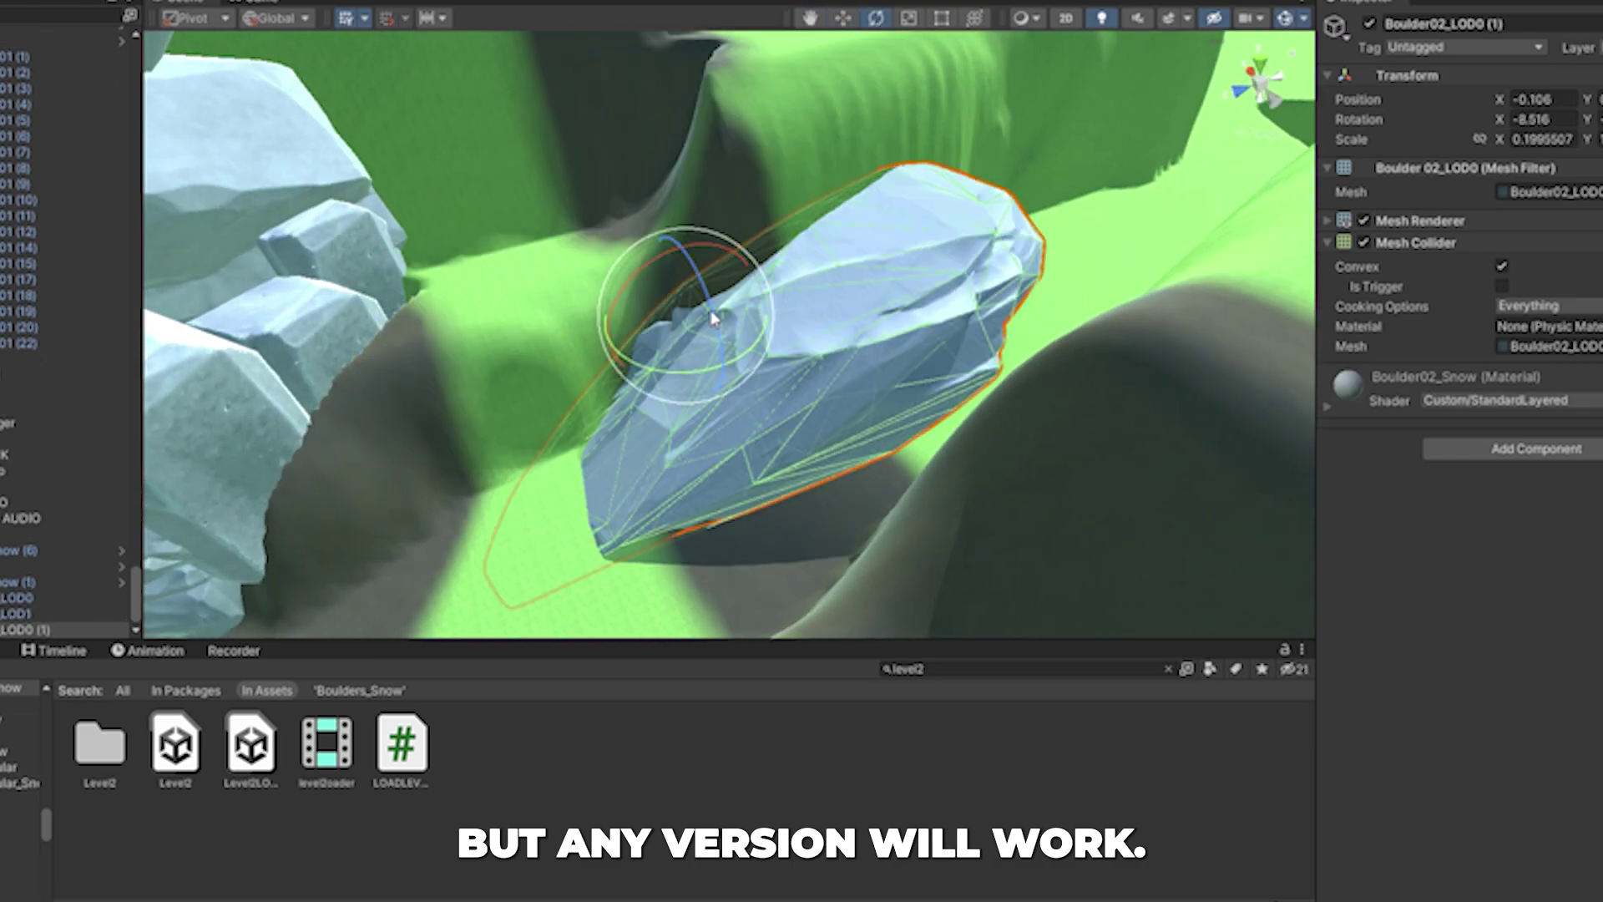
Rotate the boulder to a new angle and scale up the Rock03 (2) rock
{"action": "mouse_move", "coordinate": [672, 276]}
{"action": "left_mouse_down"}
{"action": "mouse_move", "coordinate": [664, 288]}
{"action": "mouse_move", "coordinate": [693, 258]}
{"action": "left_mouse_up"}
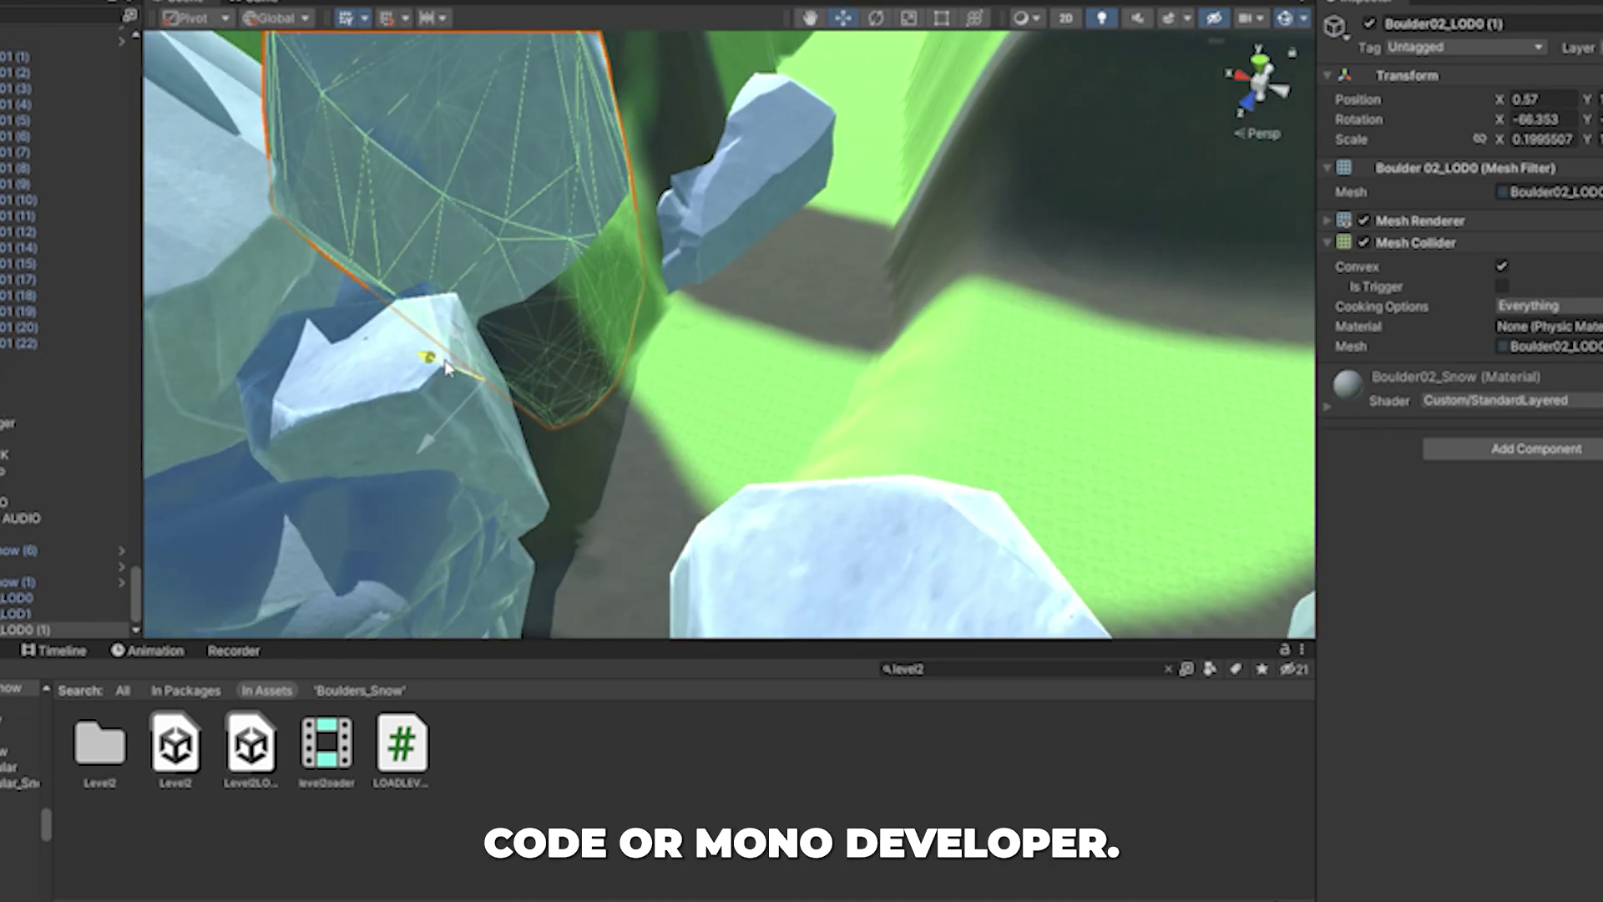
{"action": "left_click", "coordinate": [690, 284]}
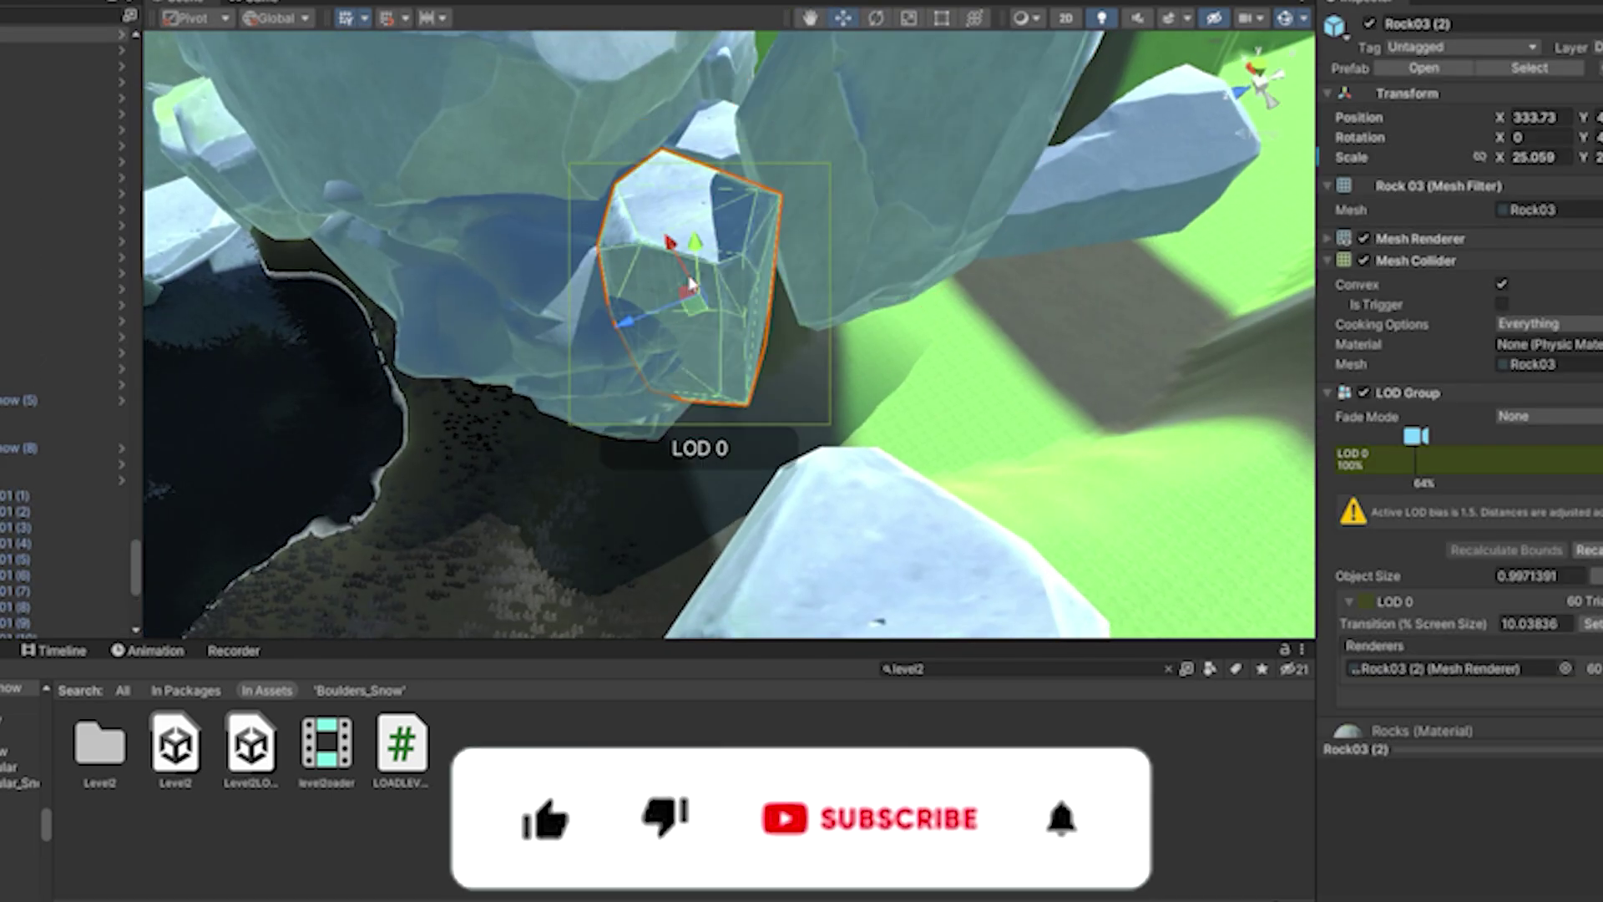
{"action": "key", "text": "r"}
{"action": "left_click_drag", "start_coordinate": [690, 284], "coordinate": [839, 2]}
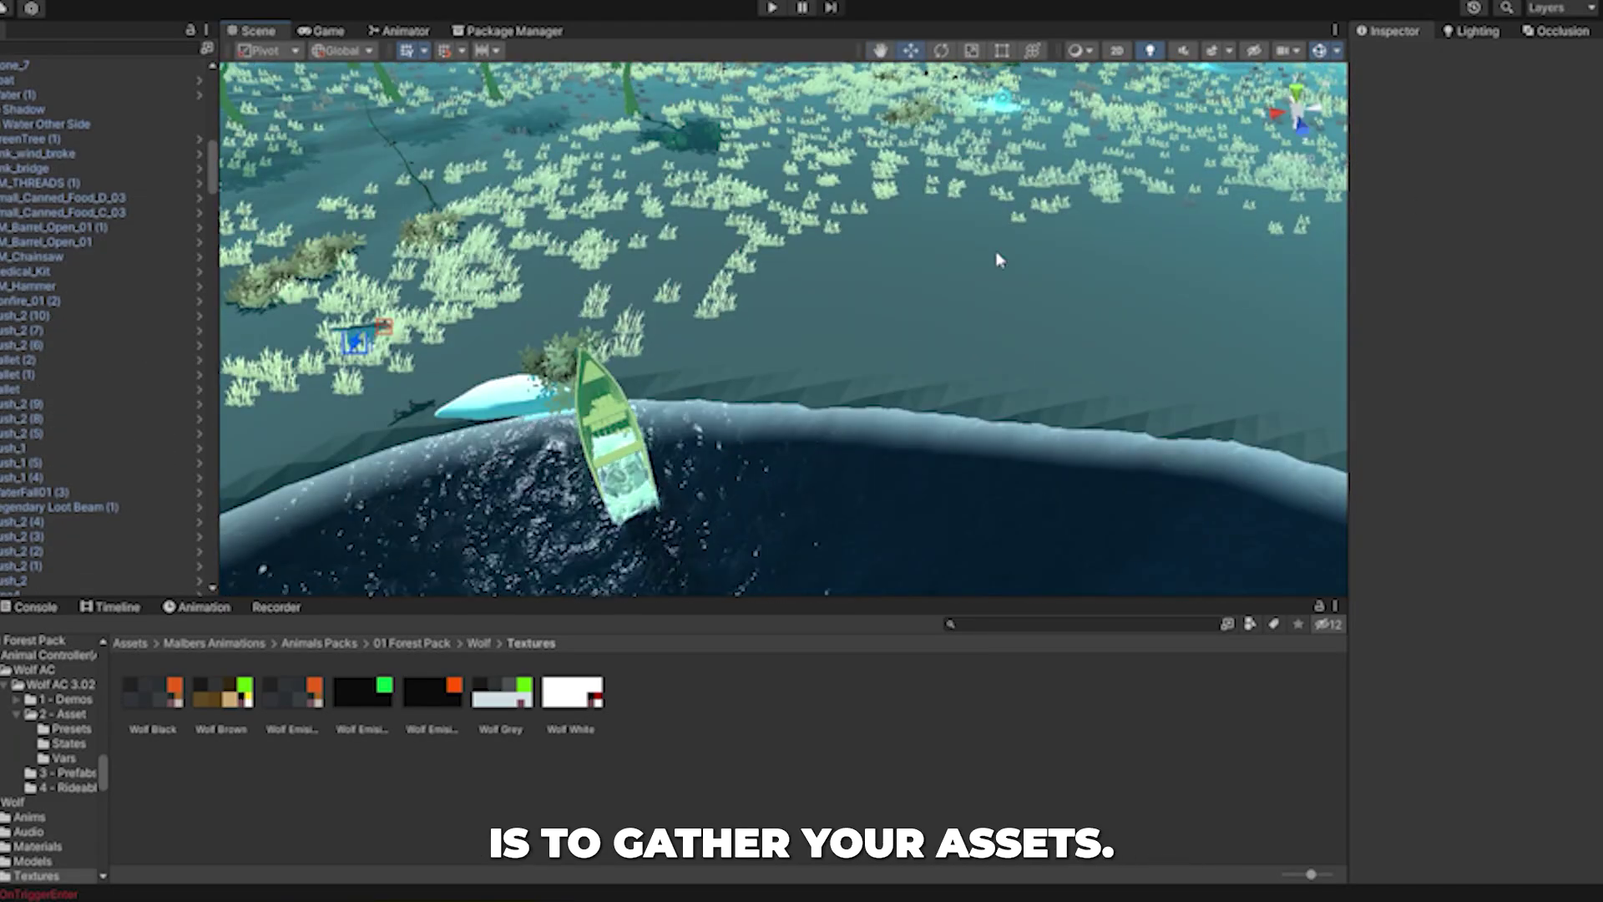
Move the Main Camera across the lake, tilt it slightly down toward the island, and play
{"action": "right_click_drag", "start_coordinate": [868, 167], "coordinate": [860, 113]}
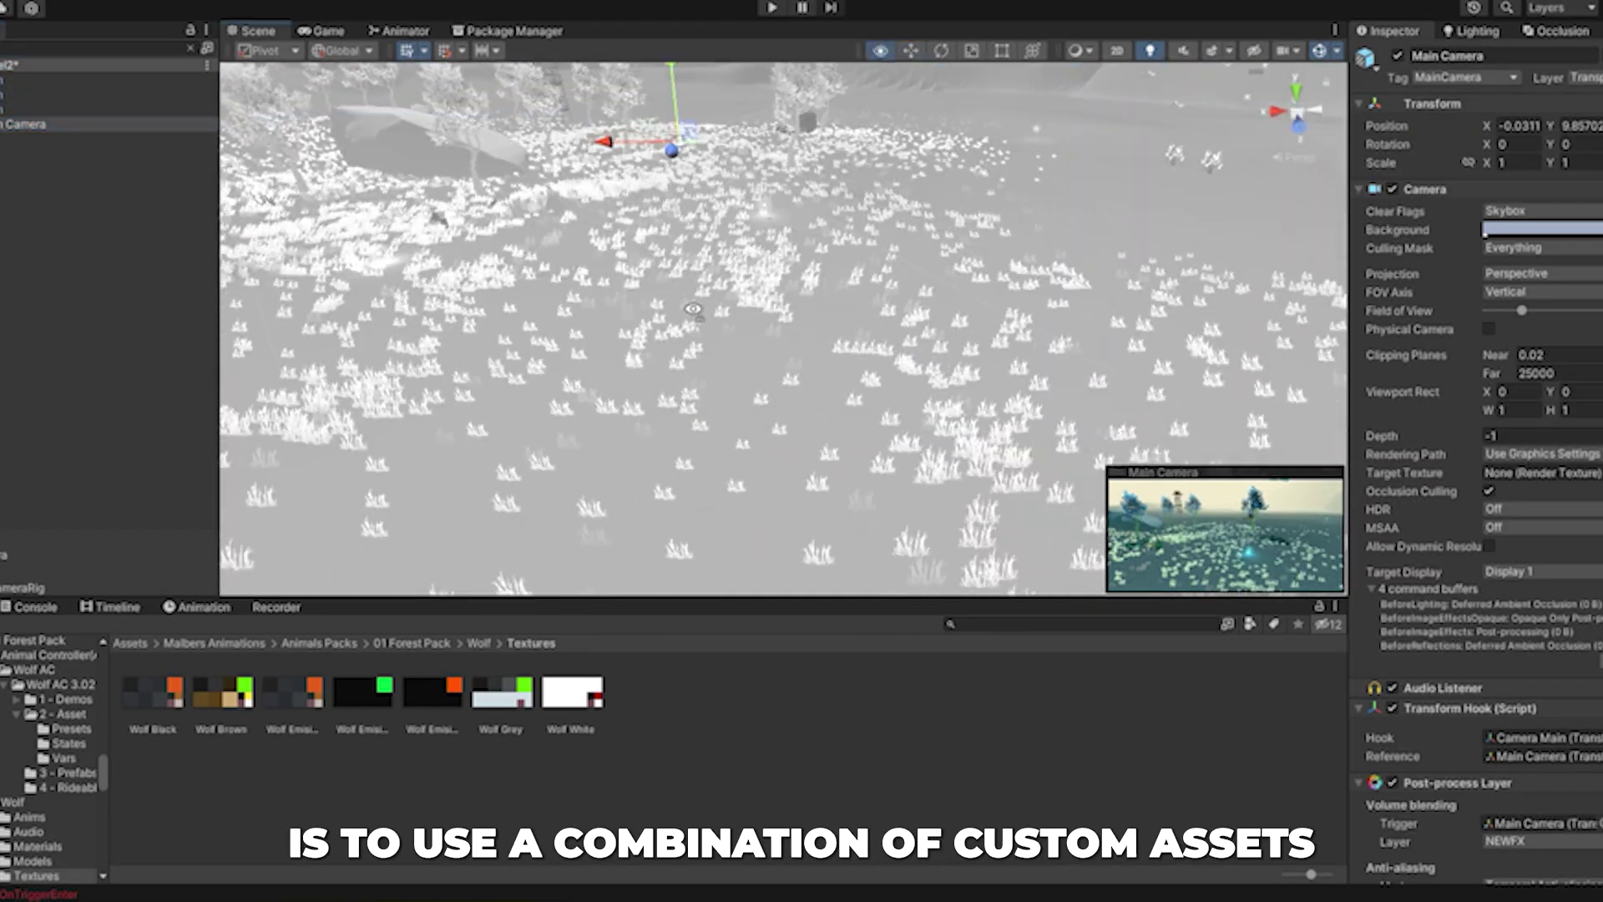
{"action": "right_click_drag", "start_coordinate": [693, 309], "coordinate": [970, 278]}
{"action": "left_click_drag", "start_coordinate": [789, 555], "coordinate": [632, 531]}
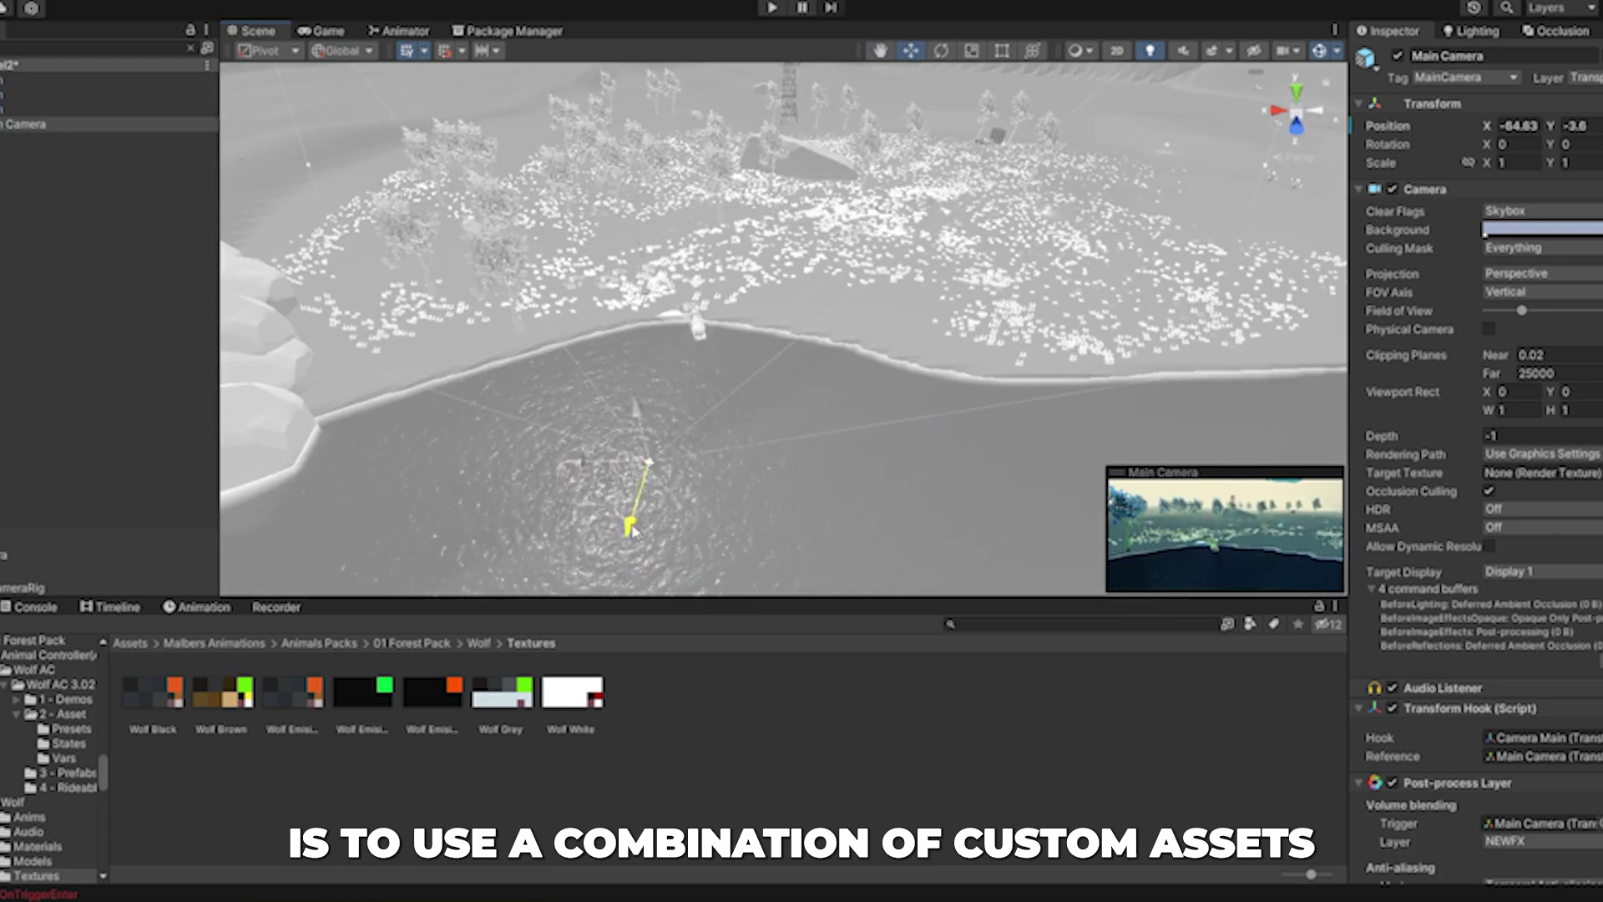
{"action": "left_click_drag", "start_coordinate": [662, 427], "coordinate": [668, 414]}
{"action": "left_click", "coordinate": [773, 9]}
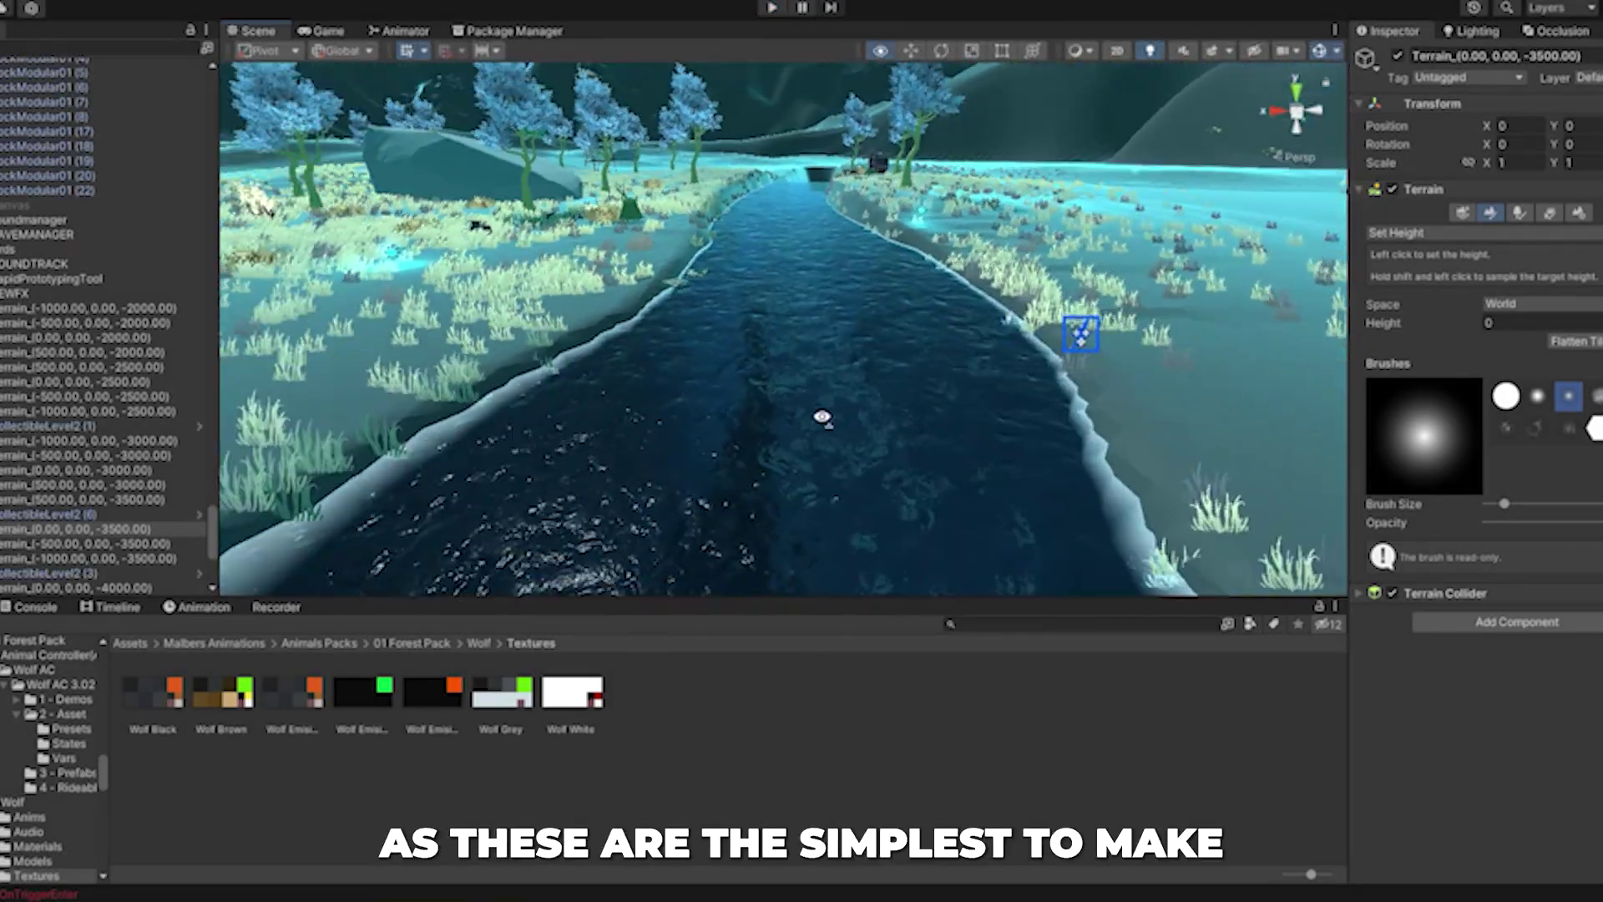
{"action": "right_click_drag", "start_coordinate": [823, 417], "coordinate": [798, 246]}
{"action": "left_click", "coordinate": [798, 246]}
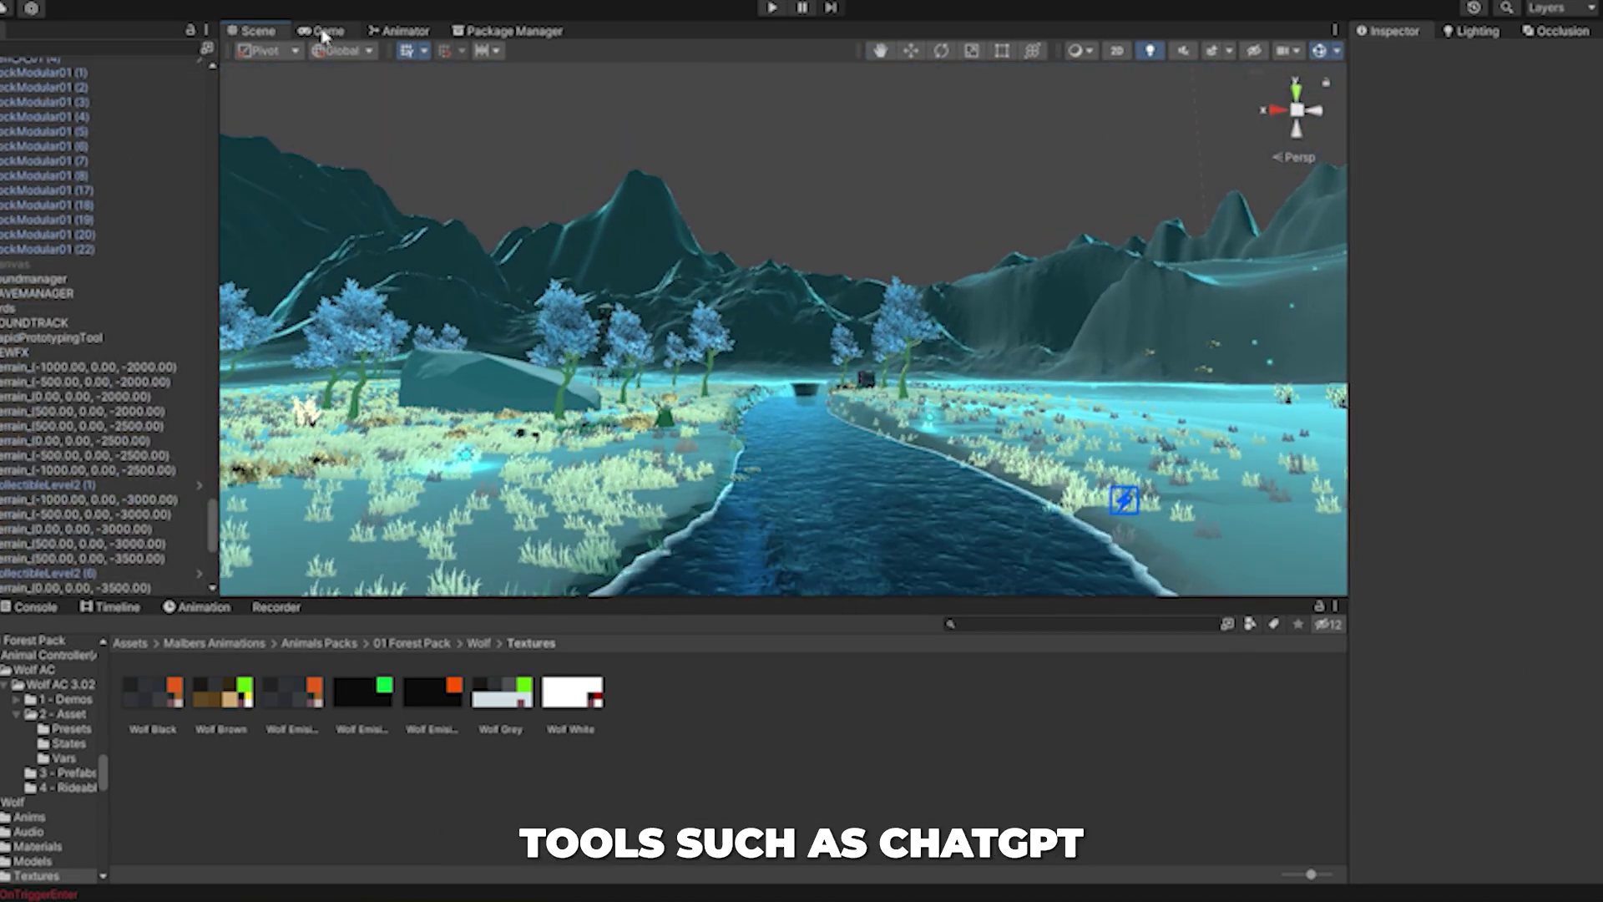
Check the Game view, inspect the Minimap Camera and run the game
{"action": "left_click", "coordinate": [323, 30]}
{"action": "left_click", "coordinate": [50, 79]}
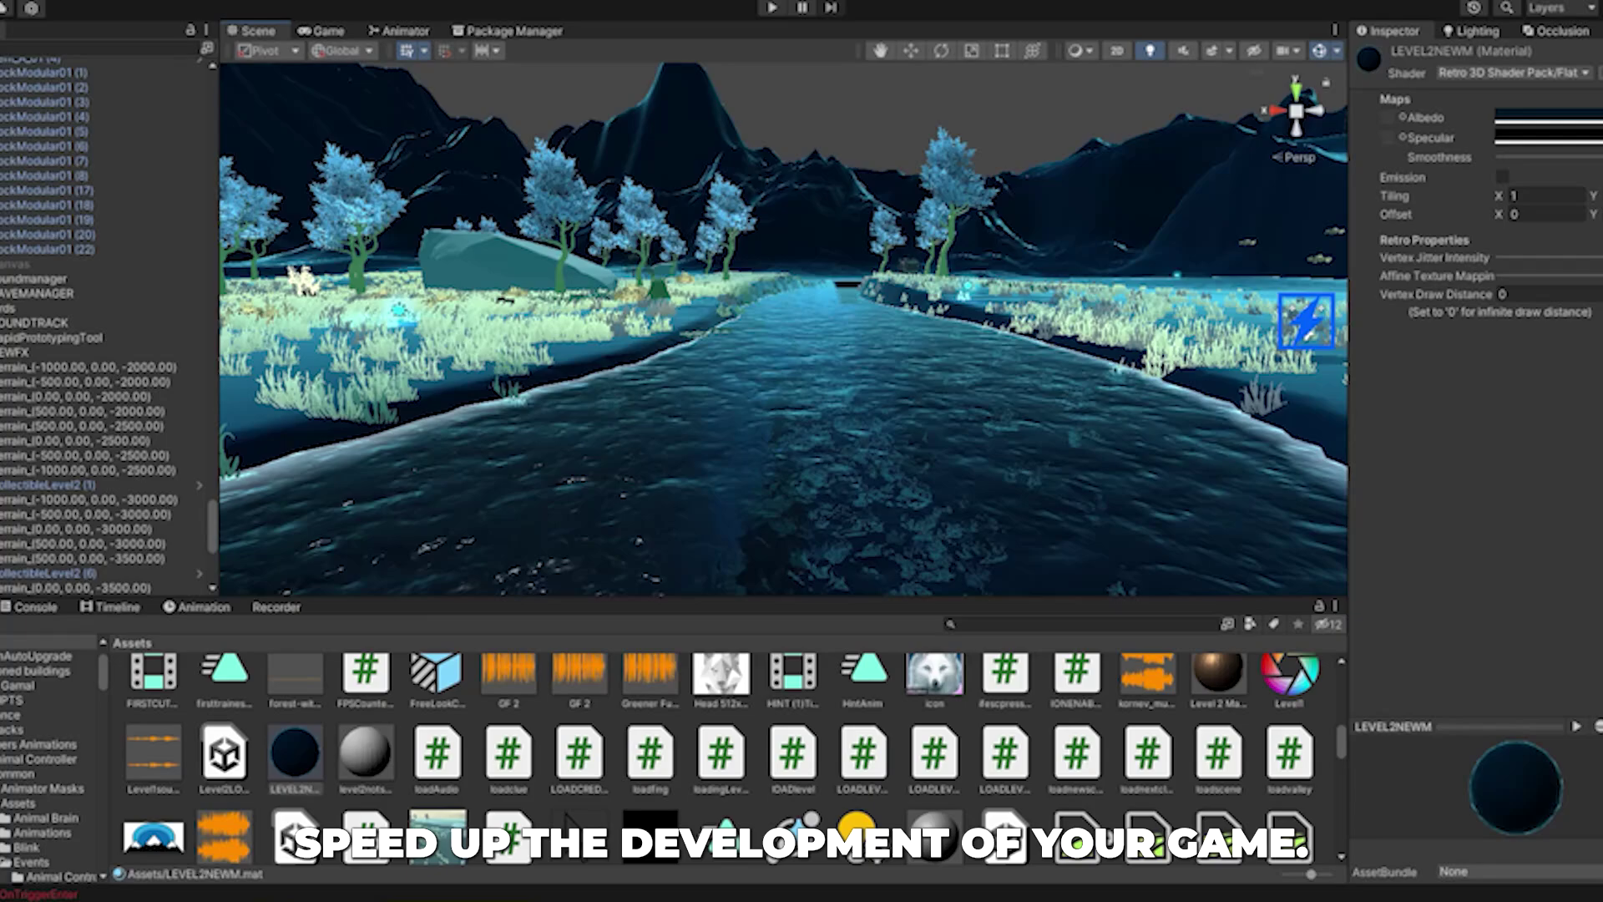
{"action": "left_click", "coordinate": [770, 8]}
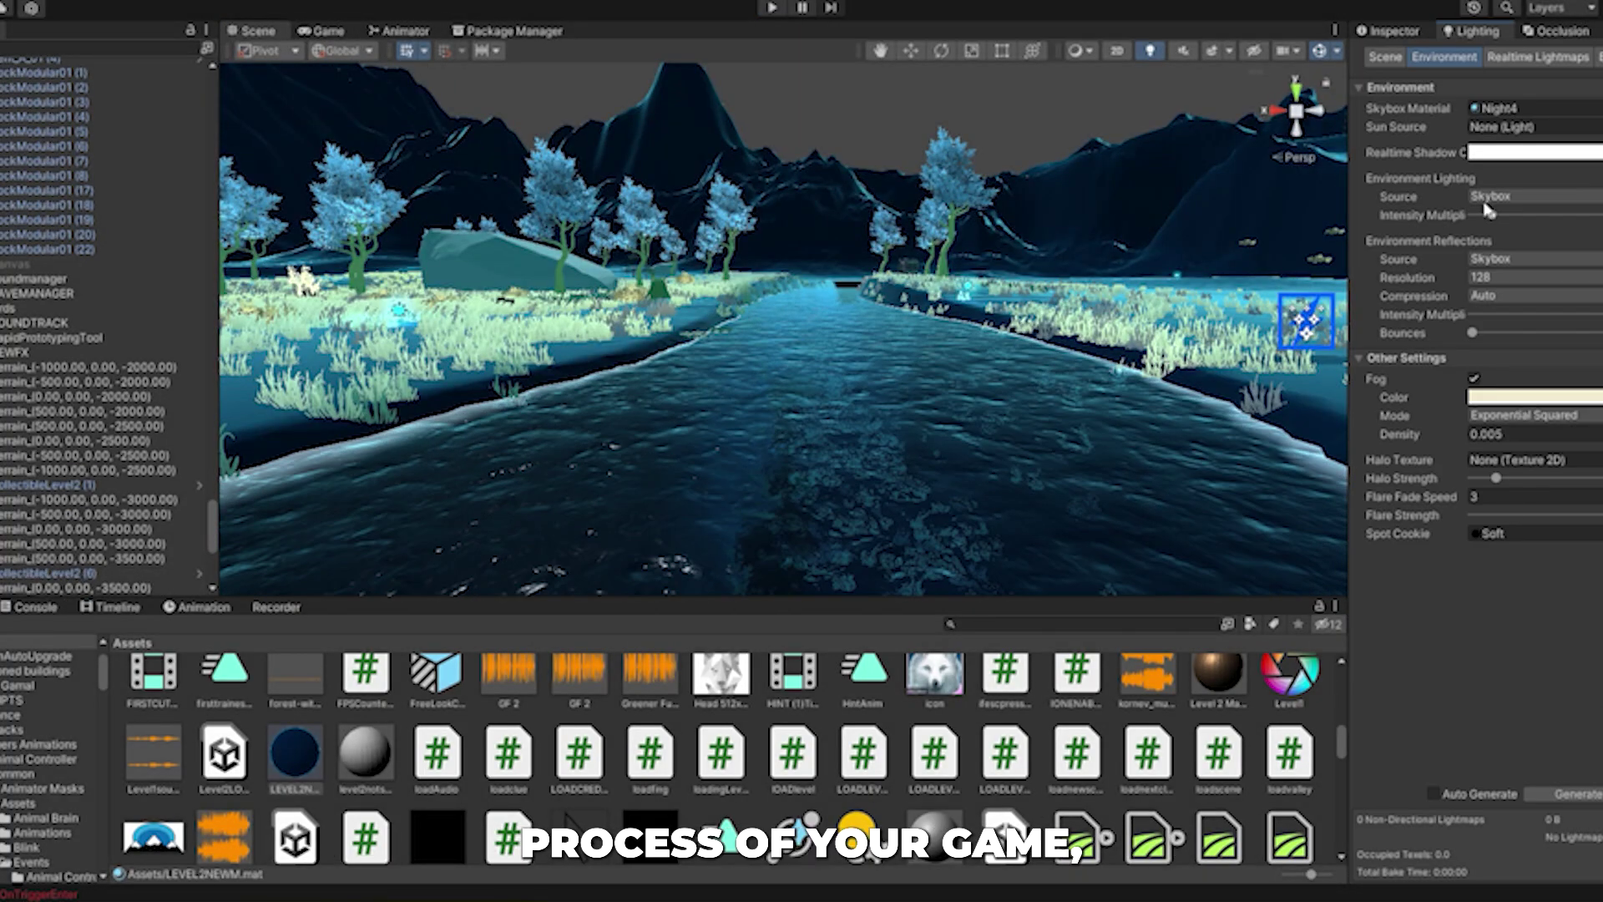
Lower the fog density to 0.003, compare in the Game view, then return to Scene
{"action": "left_click", "coordinate": [1535, 396]}
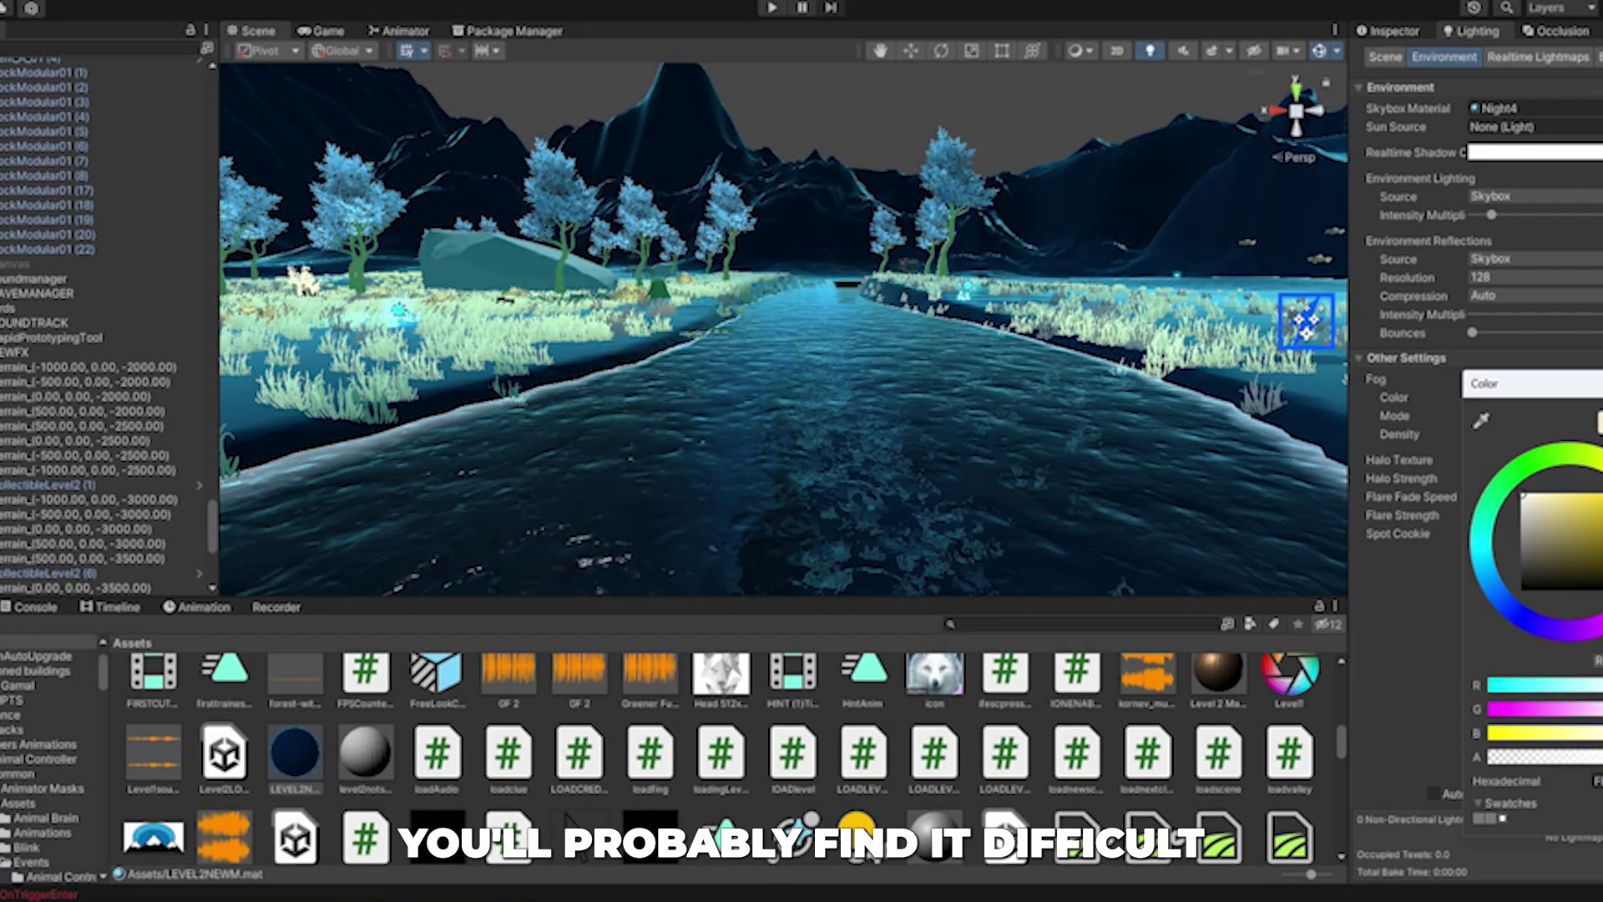
{"action": "left_click", "coordinate": [317, 31]}
{"action": "key", "text": "BackSpace"}
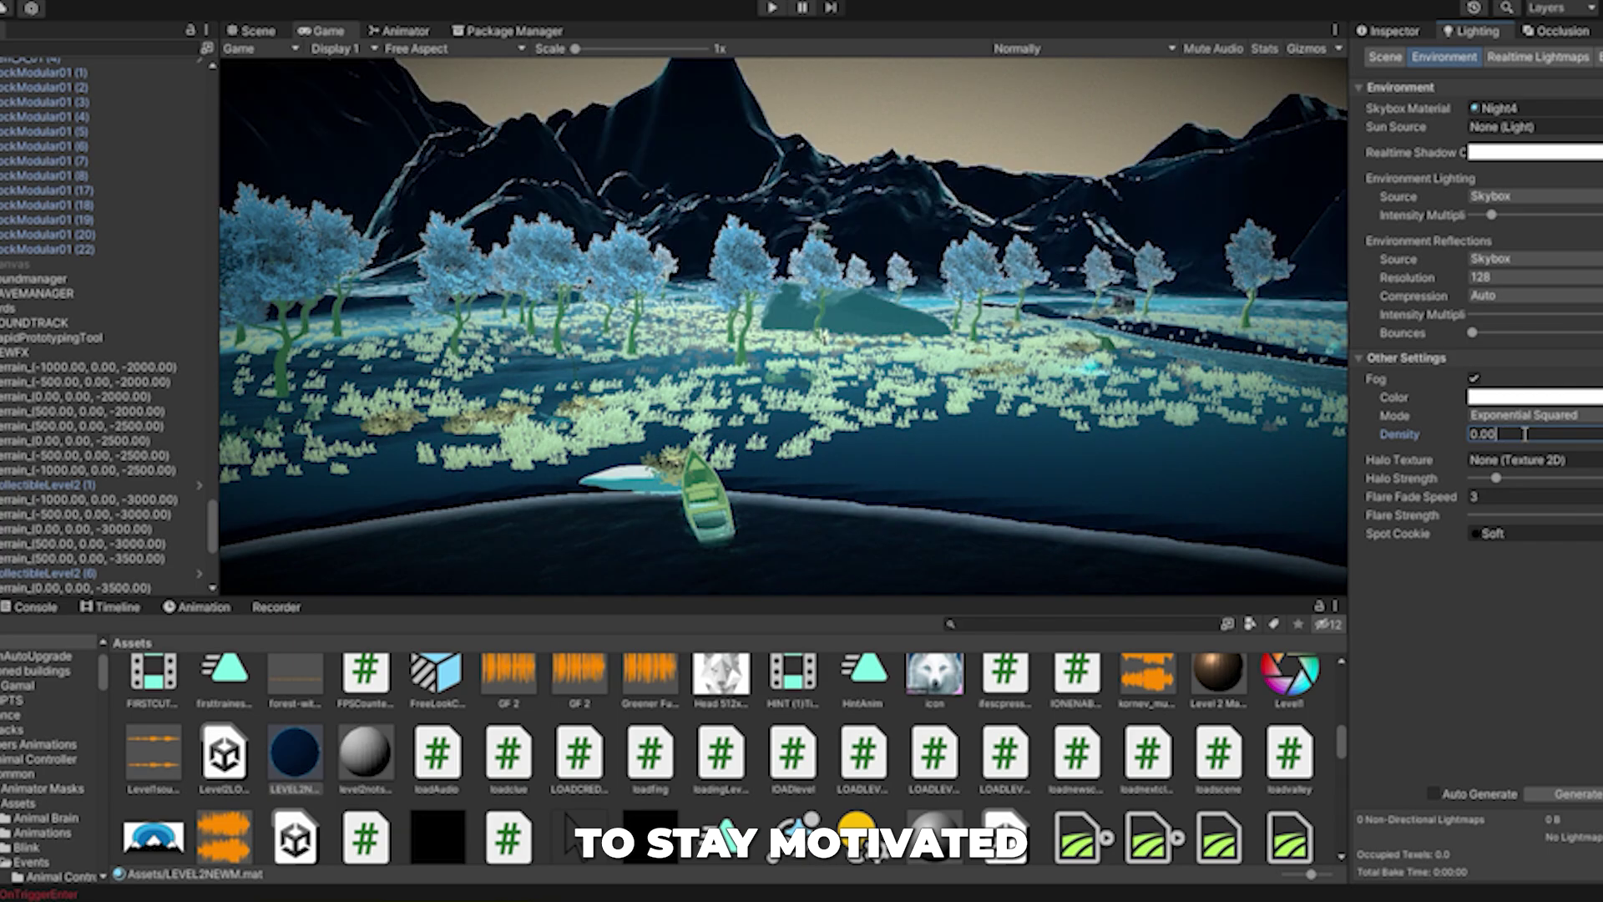
{"action": "type", "text": "3"}
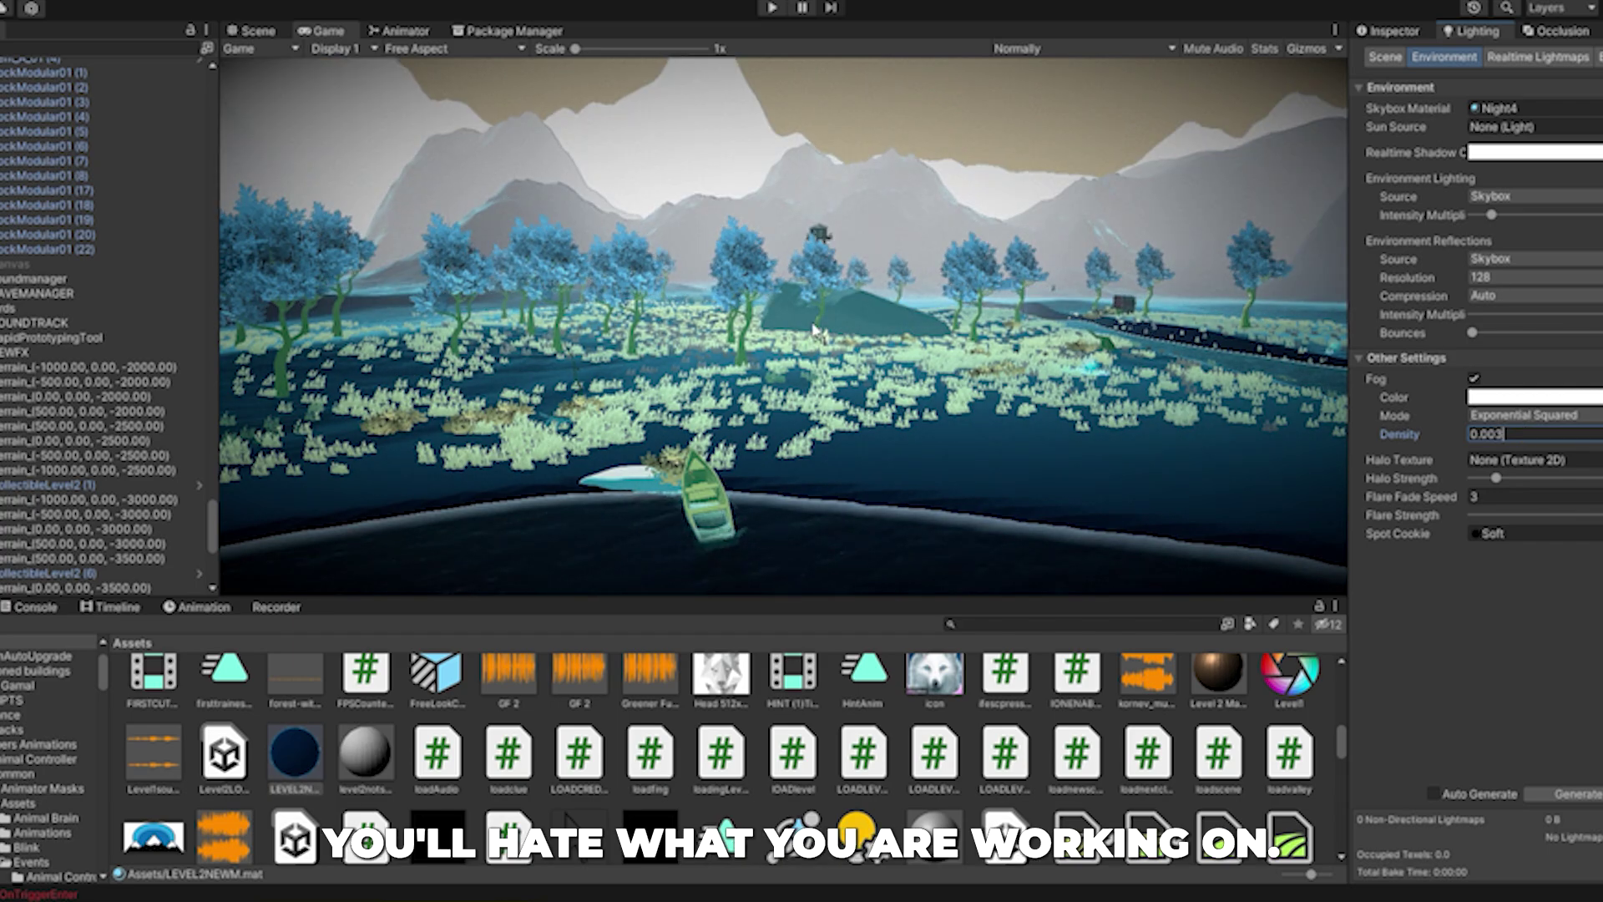
{"action": "left_click_drag", "start_coordinate": [912, 600], "coordinate": [911, 601]}
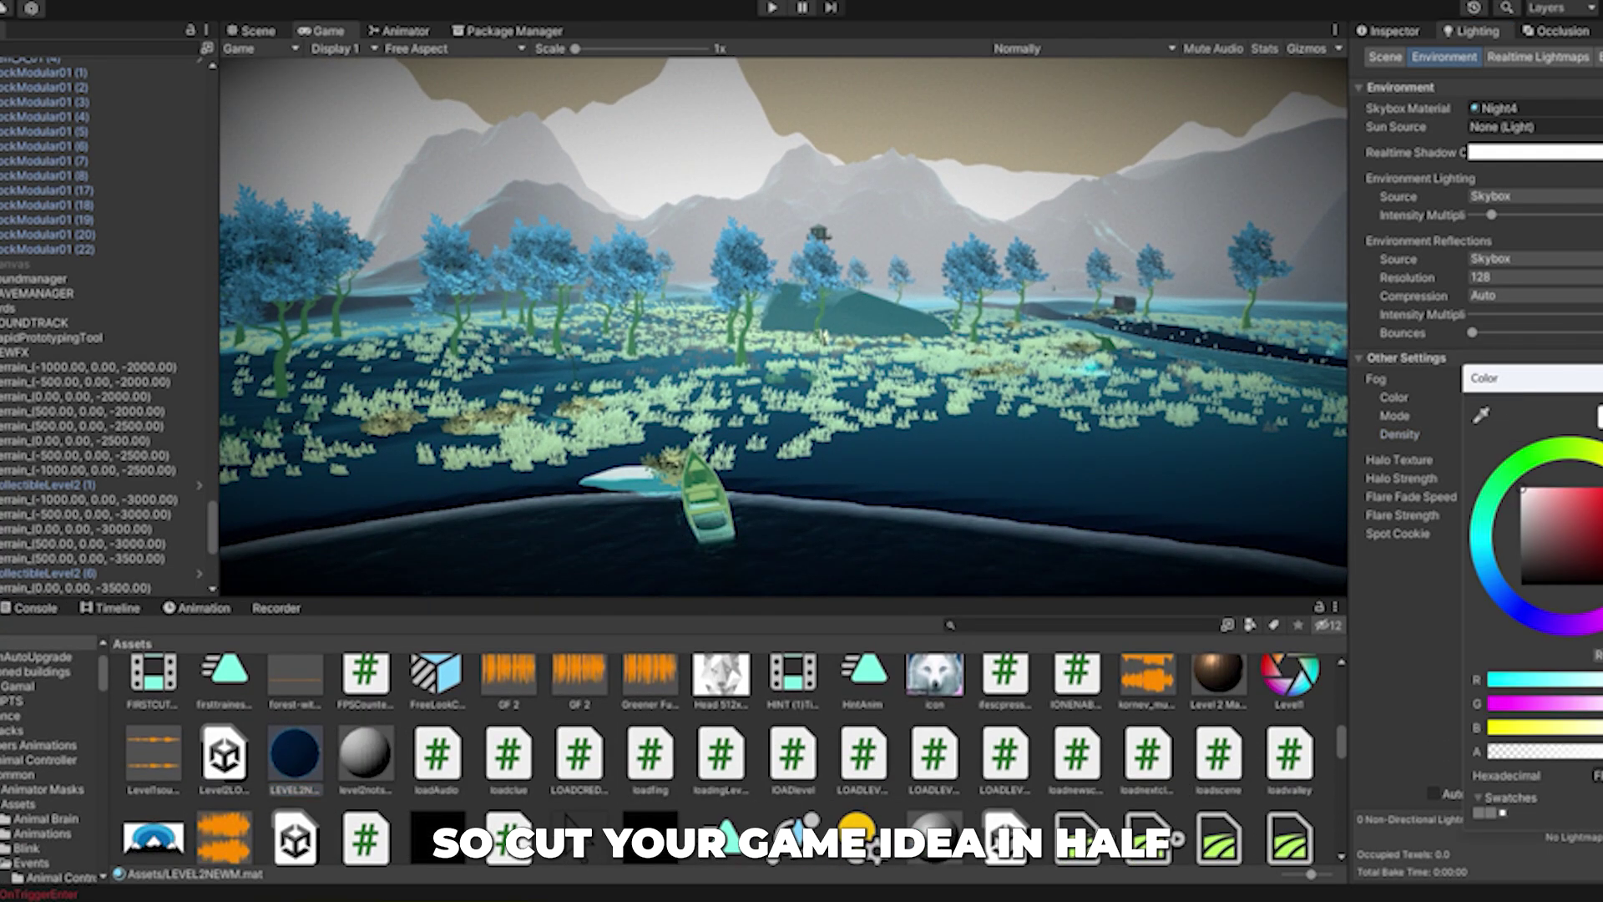
{"action": "left_click", "coordinate": [251, 31]}
{"action": "right_click_drag", "start_coordinate": [972, 371], "coordinate": [863, 418]}
On the river terrain, remove the existing grass details and add the Grass01 grass texture
{"action": "left_click", "coordinate": [863, 417]}
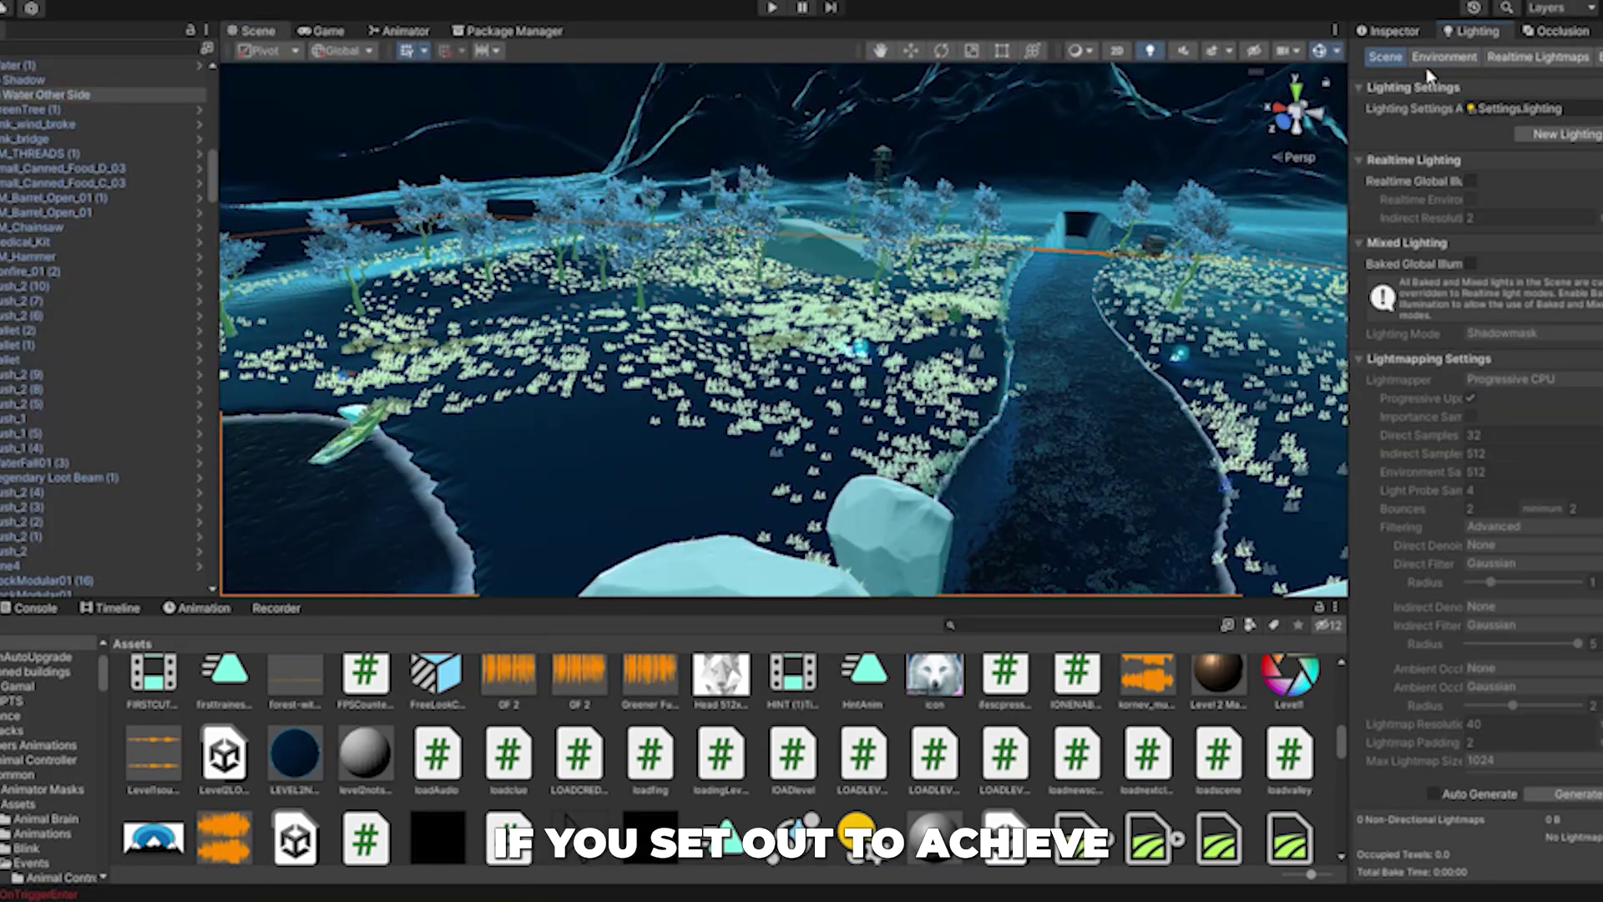
{"action": "left_click", "coordinate": [862, 418]}
{"action": "left_click", "coordinate": [1450, 233]}
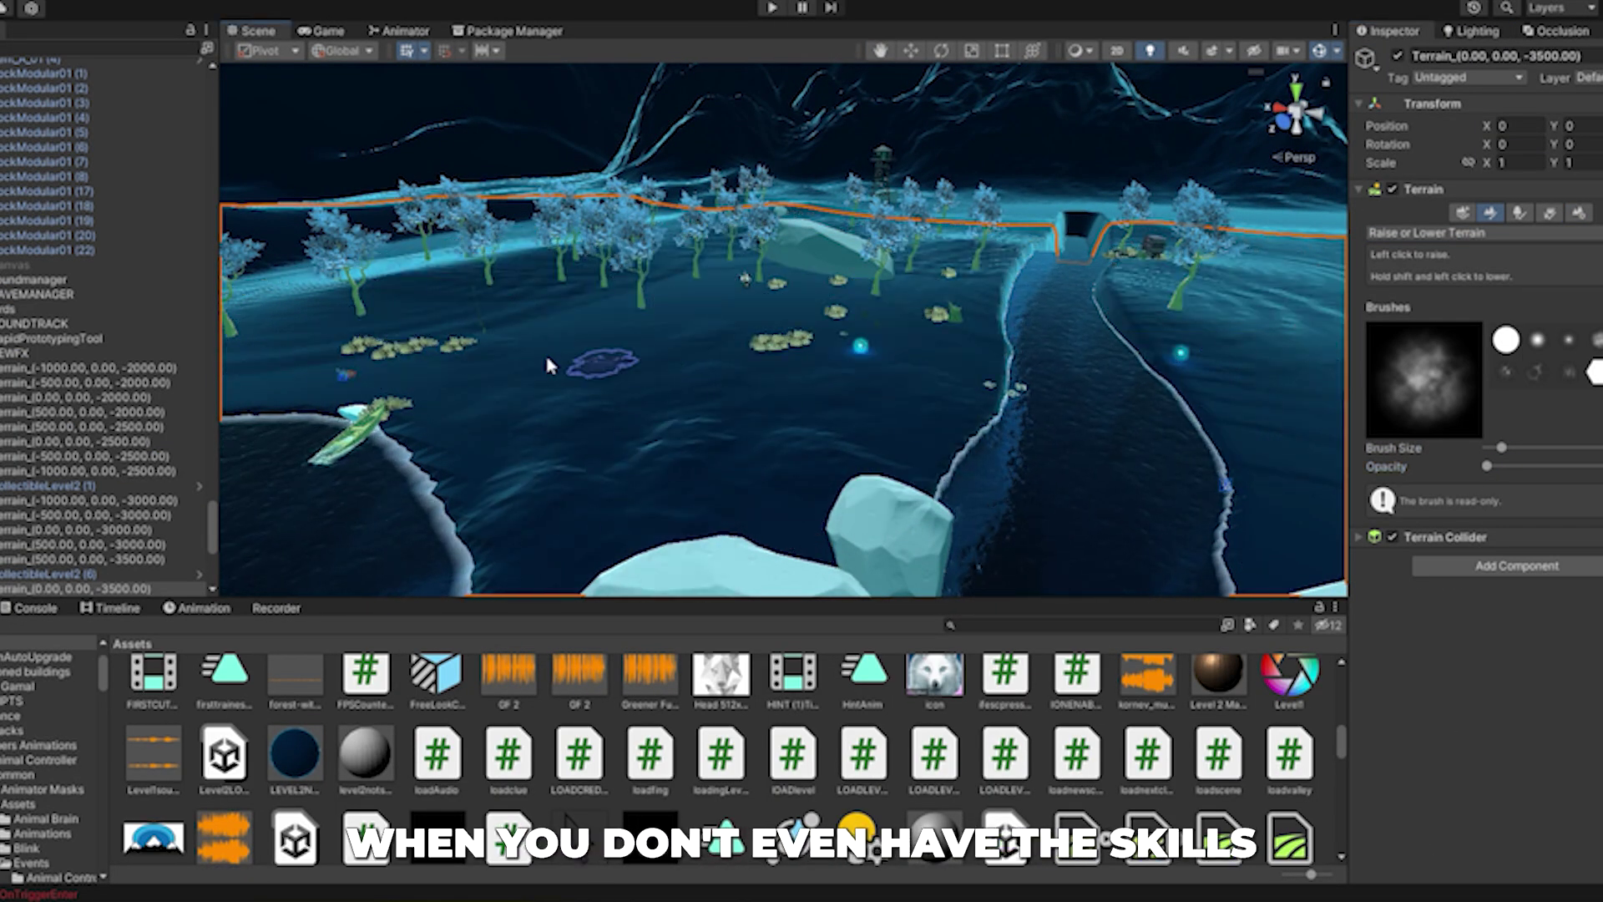
{"action": "mouse_move", "coordinate": [896, 440]}
{"action": "right_mouse_down"}
{"action": "mouse_move", "coordinate": [952, 401]}
{"action": "mouse_move", "coordinate": [835, 376]}
{"action": "mouse_move", "coordinate": [982, 127]}
{"action": "mouse_move", "coordinate": [1002, 250]}
{"action": "right_mouse_up"}
{"action": "left_click", "coordinate": [1549, 213]}
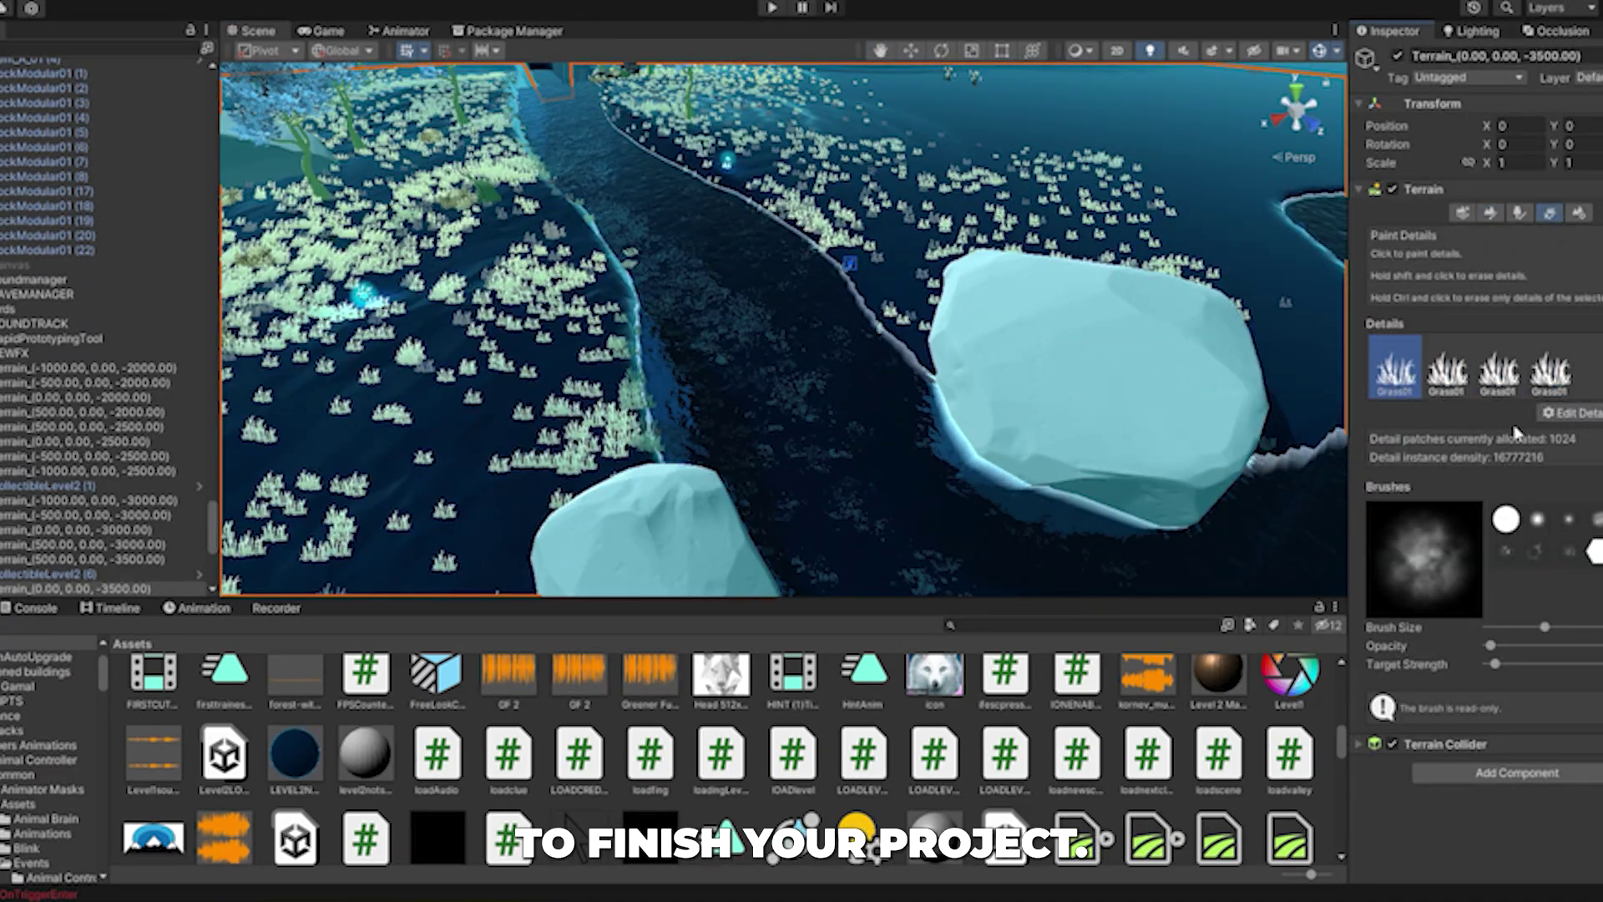
{"action": "left_click", "coordinate": [1563, 475]}
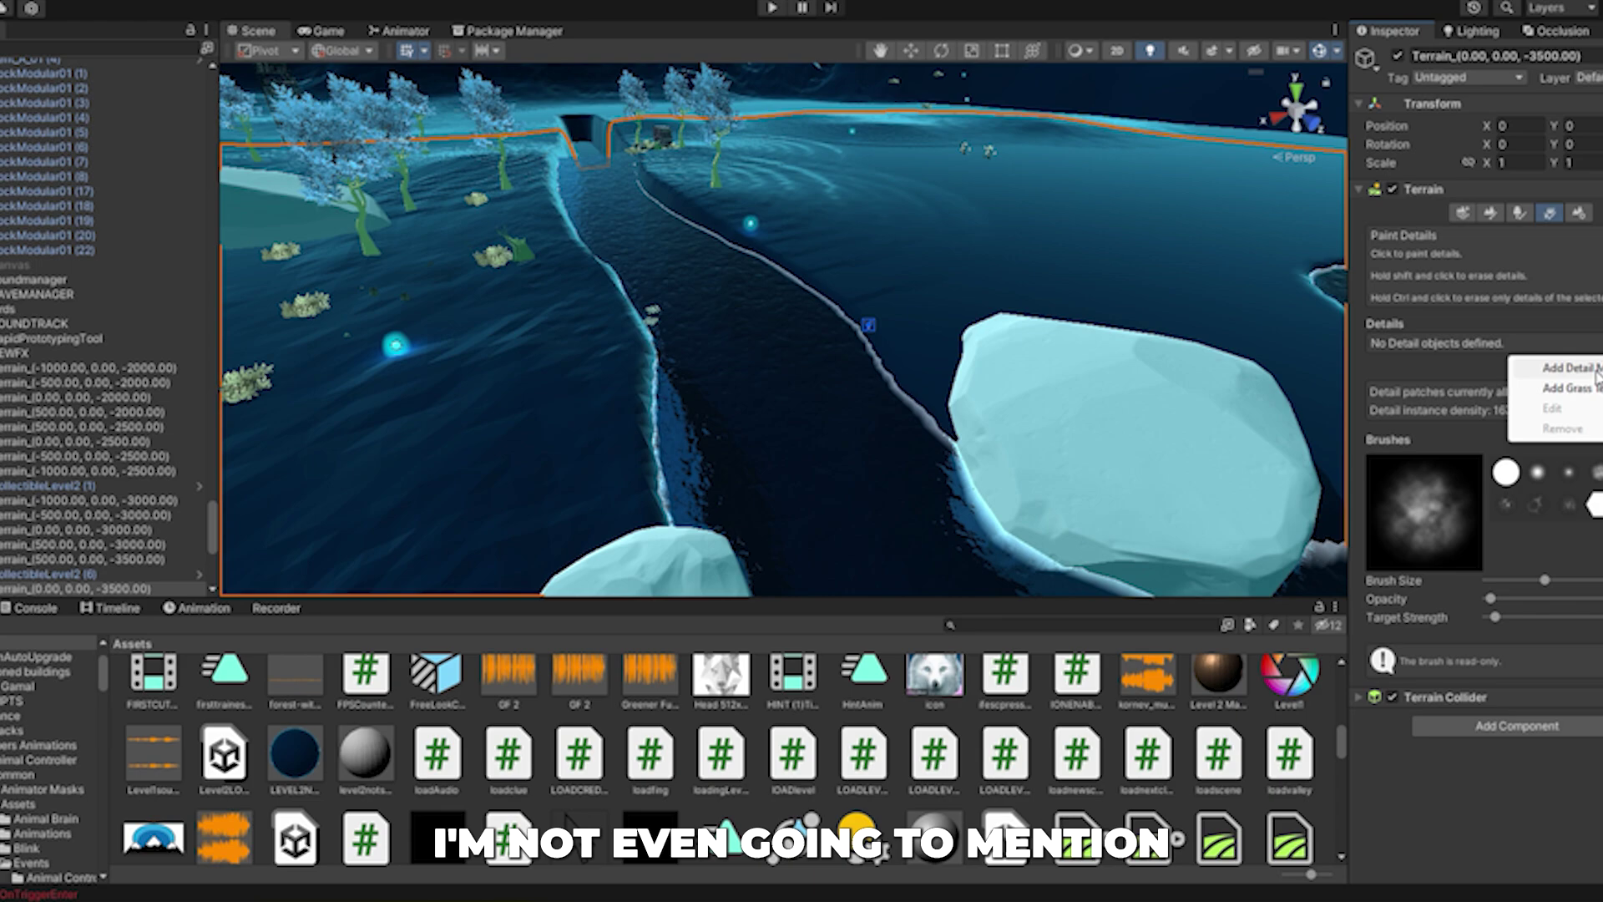
{"action": "left_click", "coordinate": [1546, 362]}
{"action": "left_click", "coordinate": [1241, 143]}
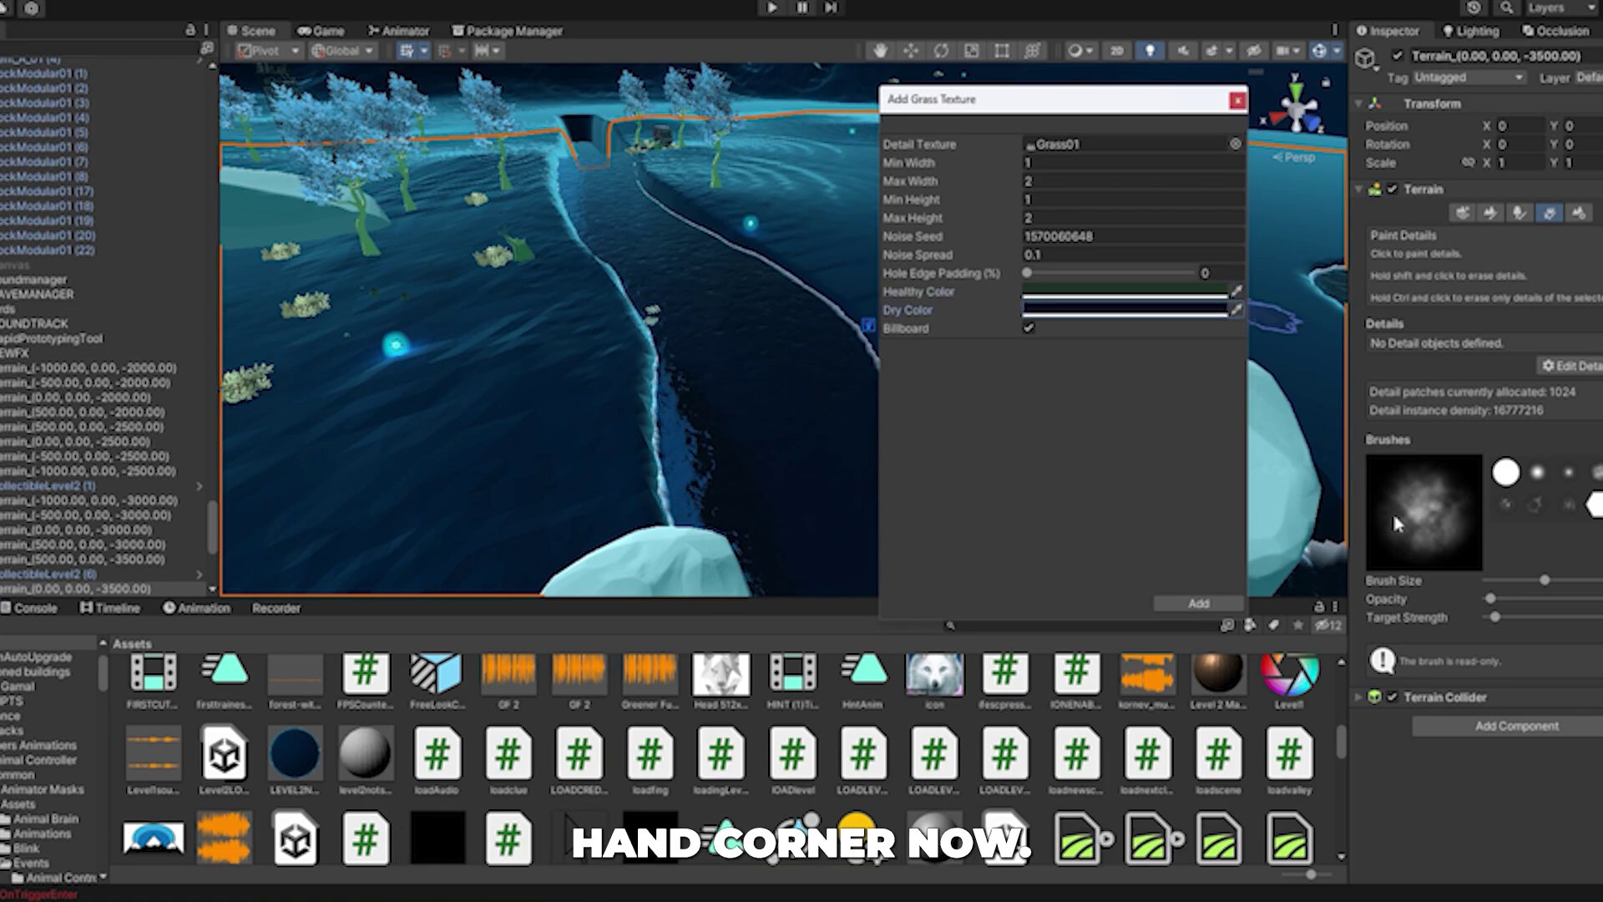
{"action": "left_click", "coordinate": [1199, 603]}
{"action": "scroll", "coordinate": [1034, 315], "scroll_direction": "down", "scroll_amount": 5}
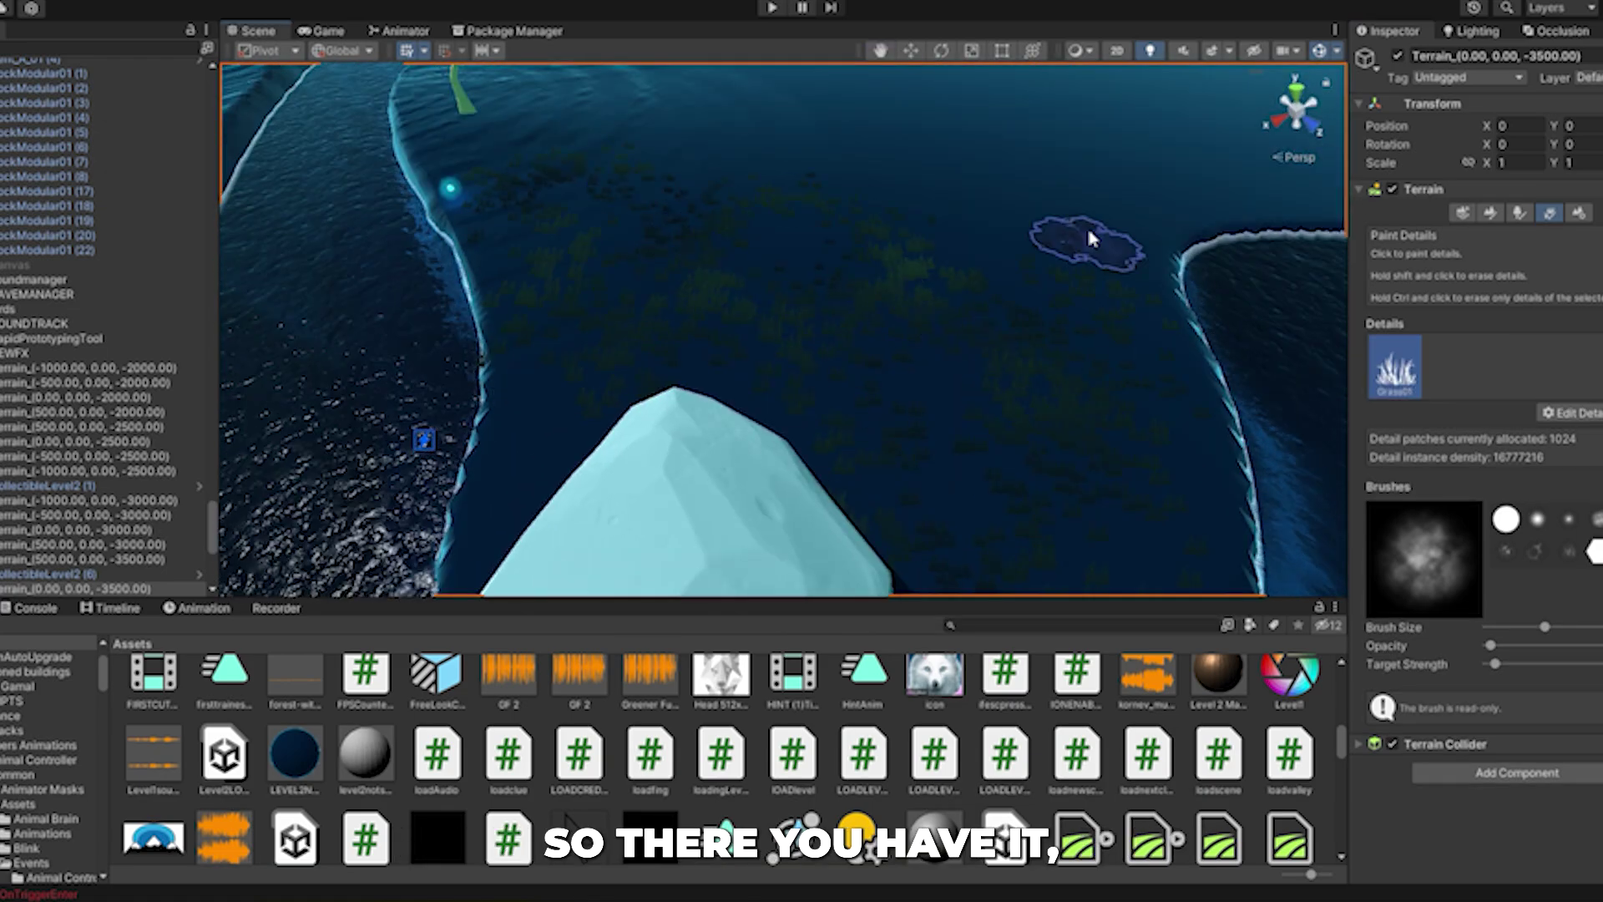
Zoom out the Scene view and play the river level to preview the new grass
{"action": "scroll", "coordinate": [716, 243], "scroll_direction": "up", "scroll_amount": 5}
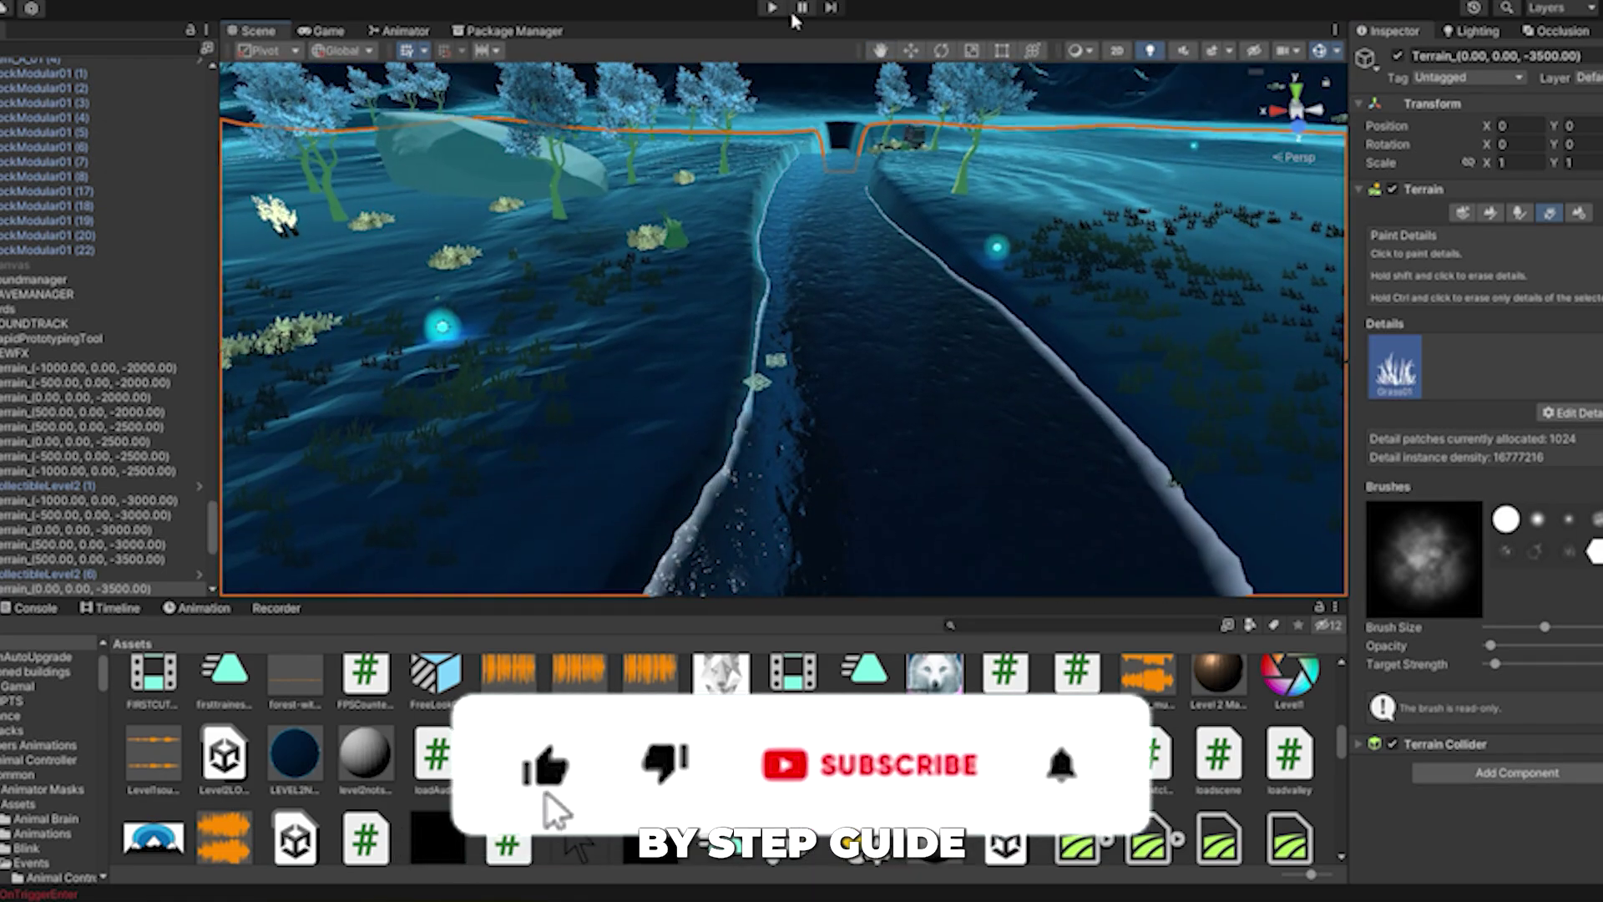
{"action": "left_click", "coordinate": [774, 8]}
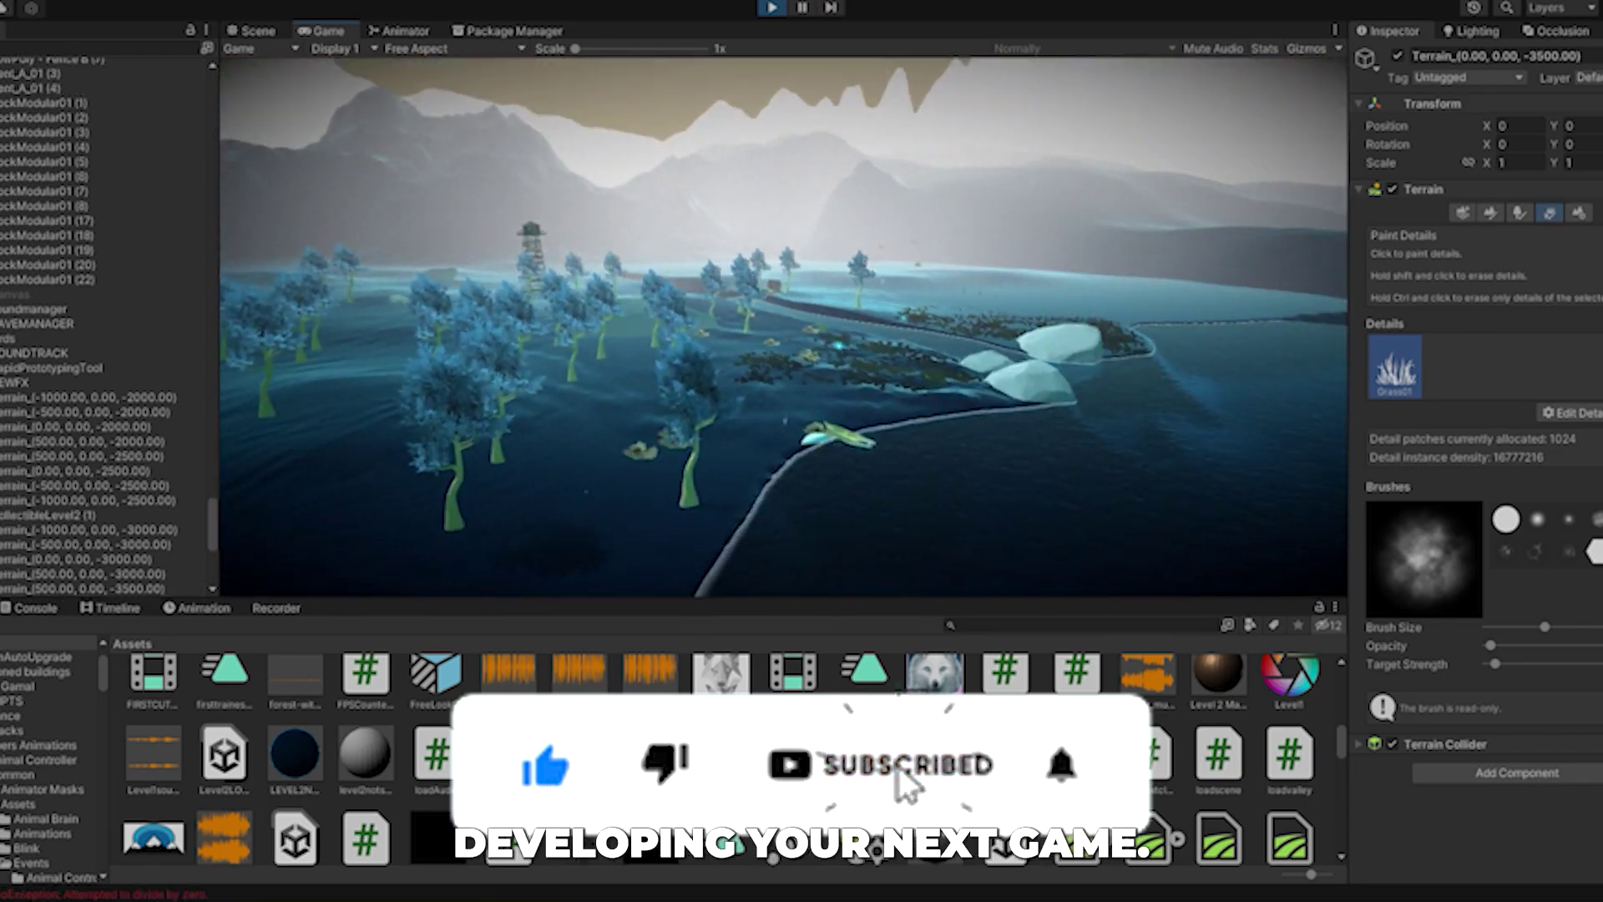